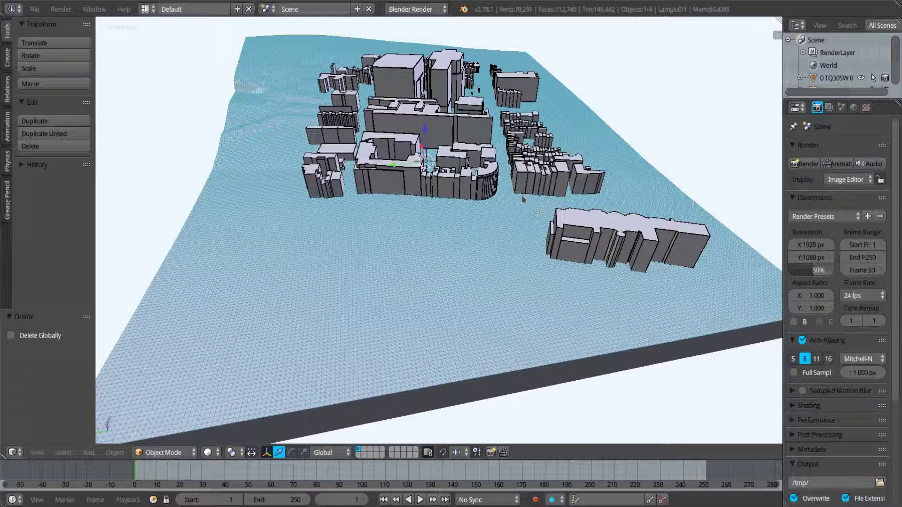
- Enlarge the timeline area, turn it into a Node Editor and create a new VI Network node tree
{"action": "left_click_drag", "start_coordinate": [124, 461], "coordinate": [124, 320]}
{"action": "left_click", "coordinate": [13, 500]}
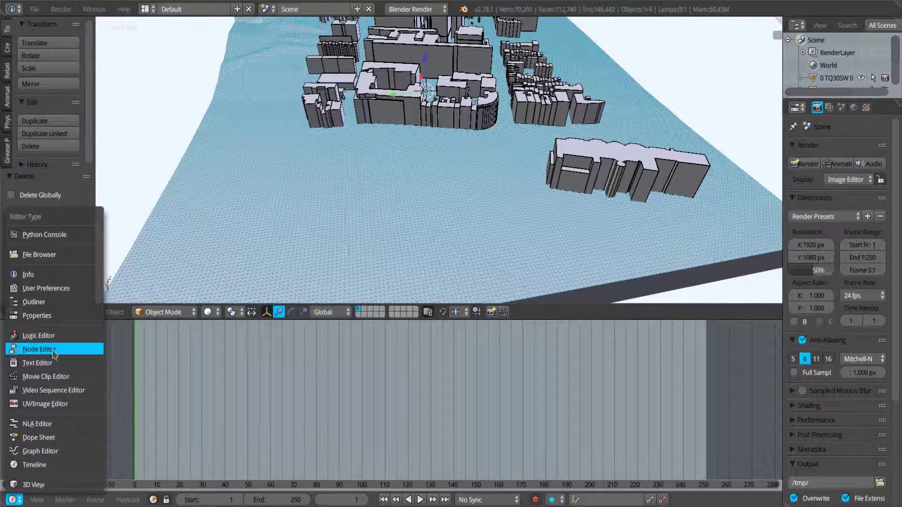
{"action": "left_click", "coordinate": [53, 352]}
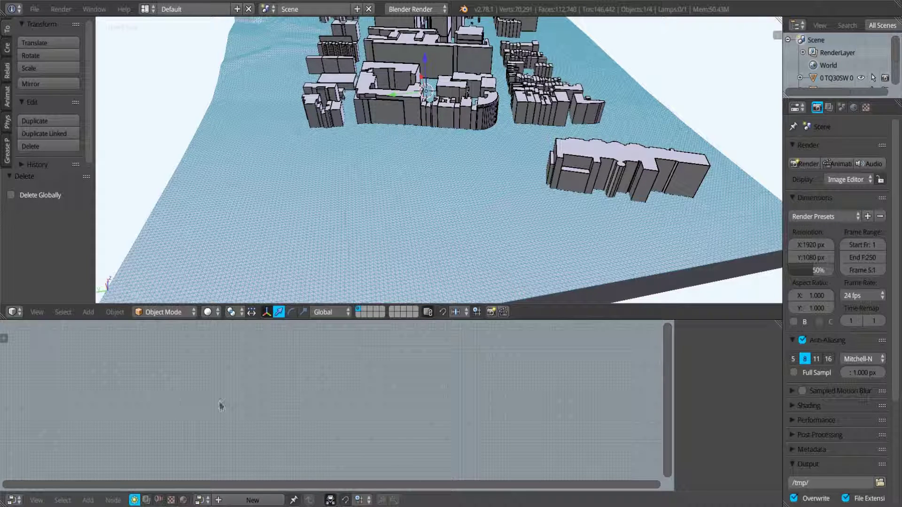
{"action": "left_click", "coordinate": [249, 500]}
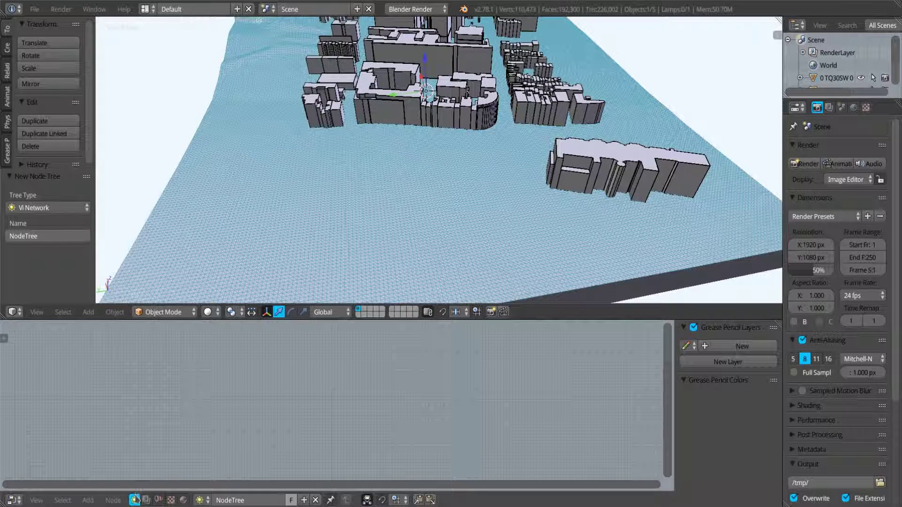
- Add a VI Location input node to the node tree
{"action": "left_click", "coordinate": [87, 501]}
{"action": "mouse_move", "coordinate": [122, 396]}
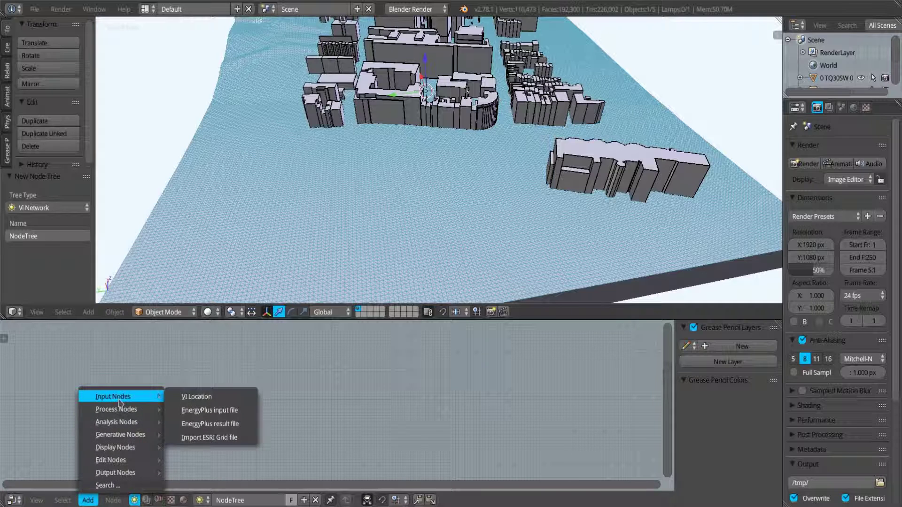
{"action": "left_click", "coordinate": [191, 397]}
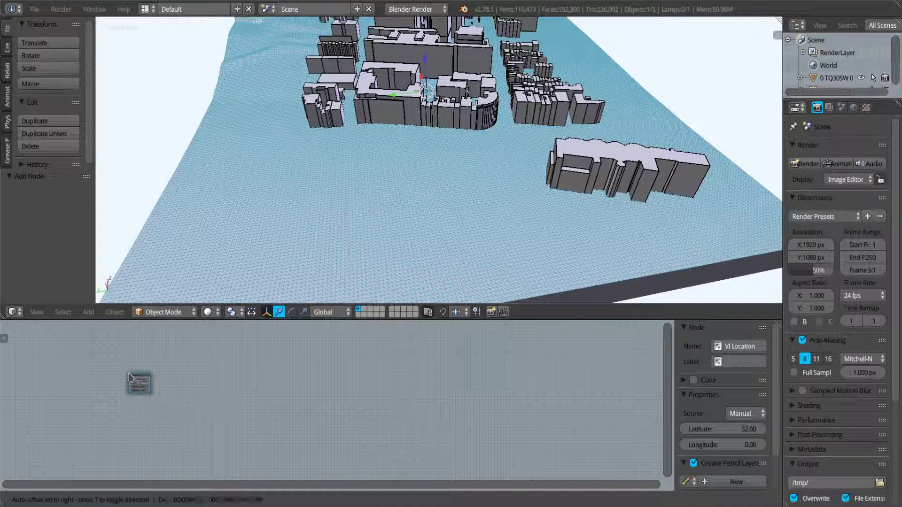
{"action": "left_click", "coordinate": [131, 389]}
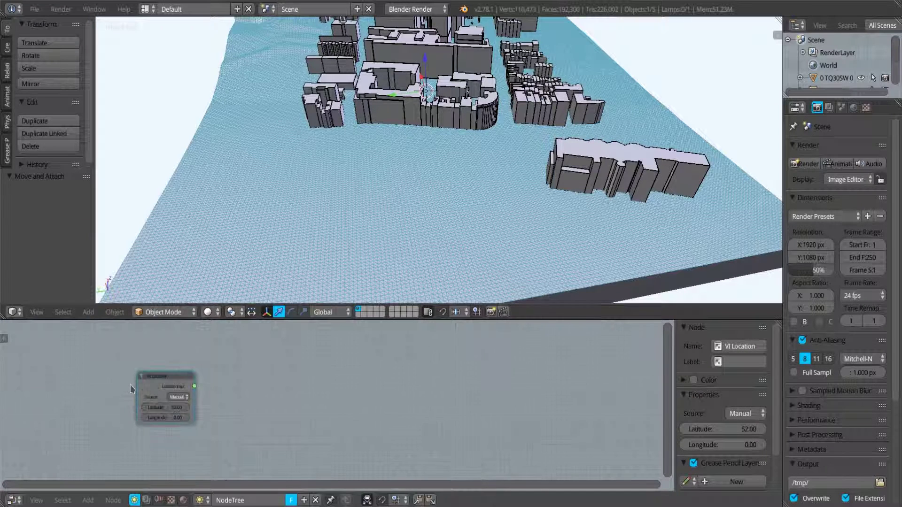
- Add a VI-Suite wind rose analysis node and link the VI Location node's location output to its location input
{"action": "left_click", "coordinate": [88, 501]}
{"action": "mouse_move", "coordinate": [119, 425]}
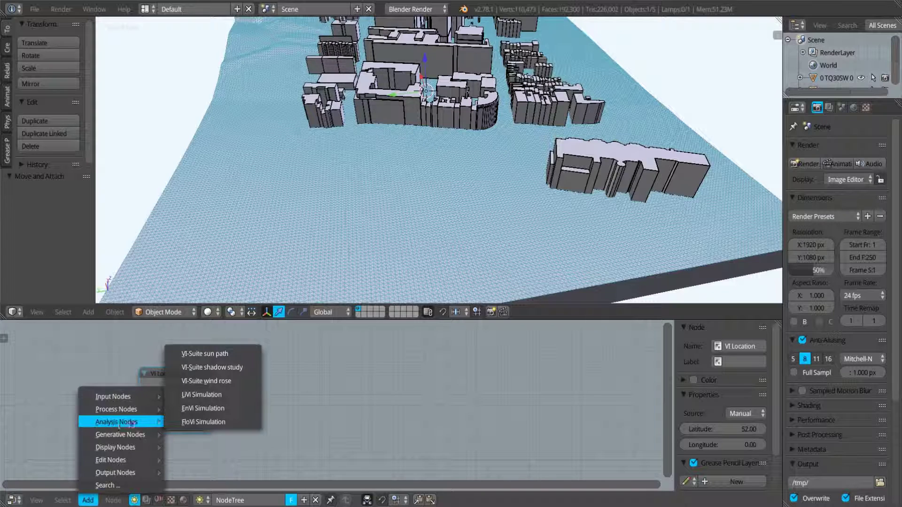
{"action": "left_click", "coordinate": [206, 381]}
{"action": "left_click", "coordinate": [292, 348]}
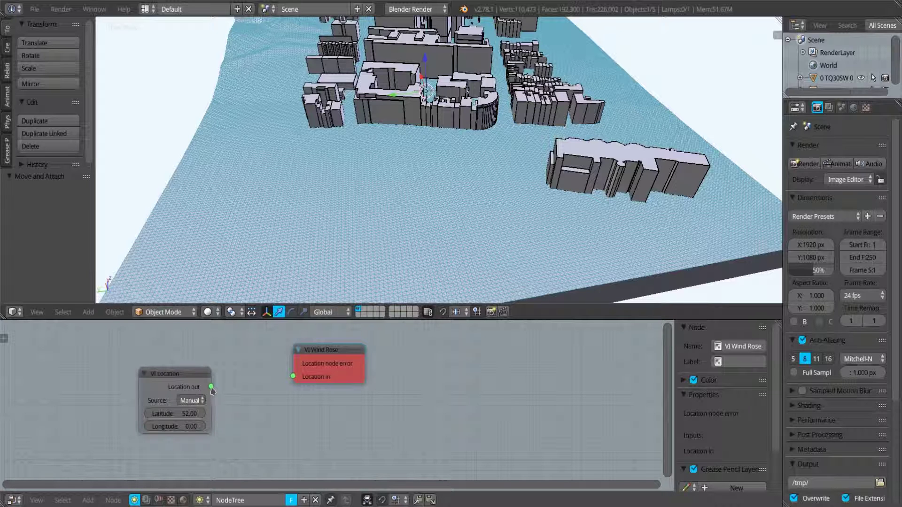
{"action": "left_click_drag", "start_coordinate": [211, 390], "coordinate": [293, 377]}
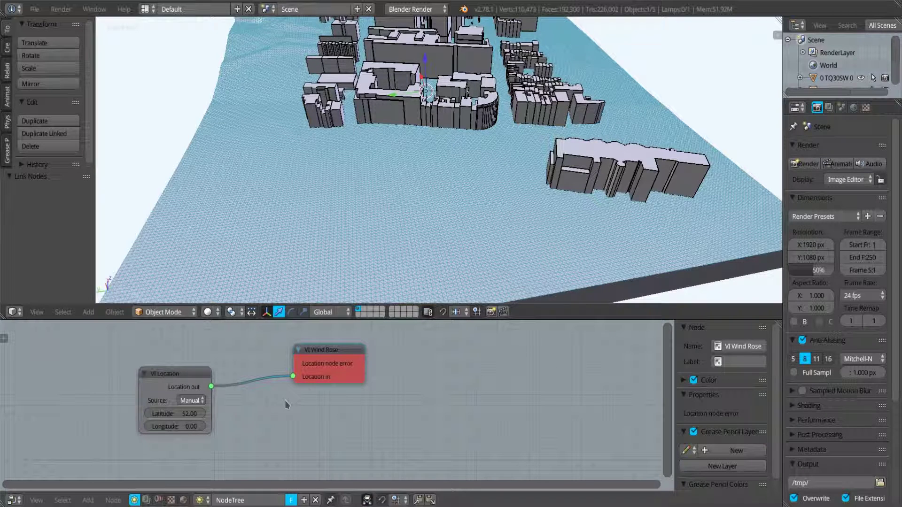
- Set the VI Location source to EPW with the BIRMINGHAM weather file, and widen the node
{"action": "left_click", "coordinate": [191, 400]}
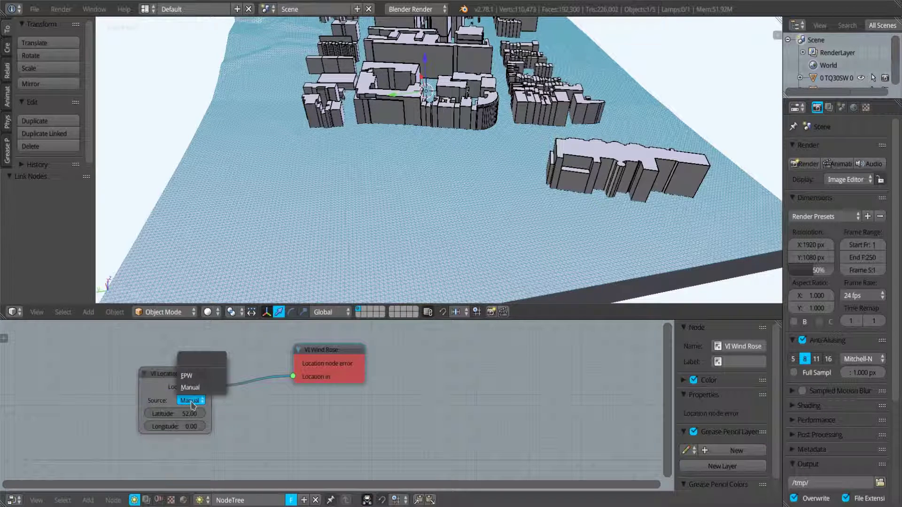
{"action": "left_click", "coordinate": [198, 376]}
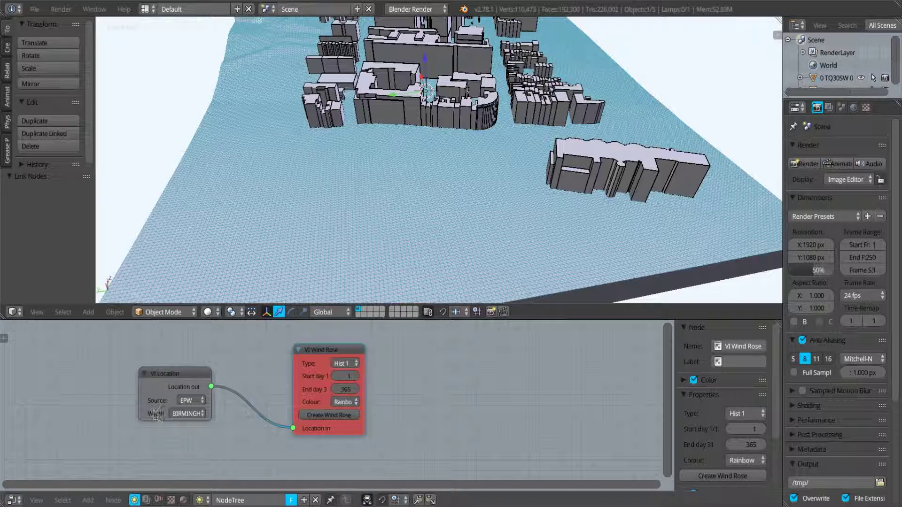
{"action": "left_click_drag", "start_coordinate": [139, 400], "coordinate": [67, 389]}
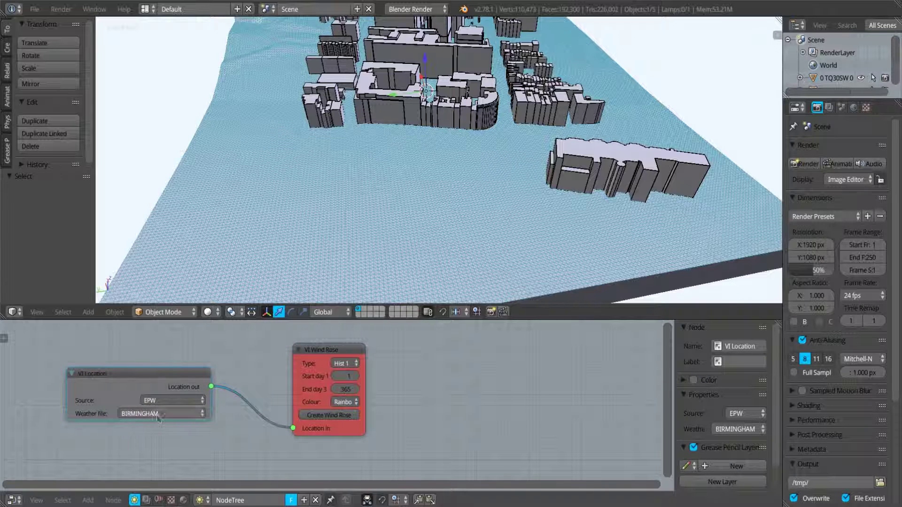
{"action": "left_click", "coordinate": [159, 414]}
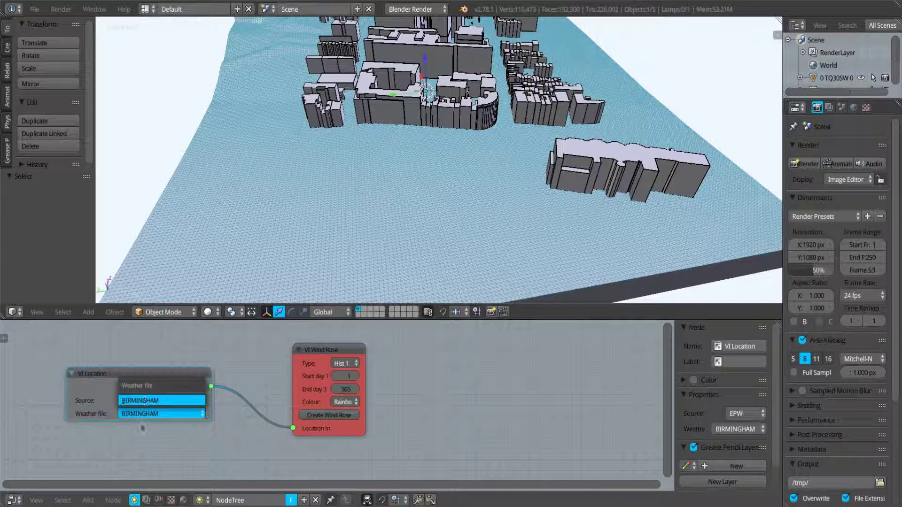
{"action": "left_click", "coordinate": [143, 424]}
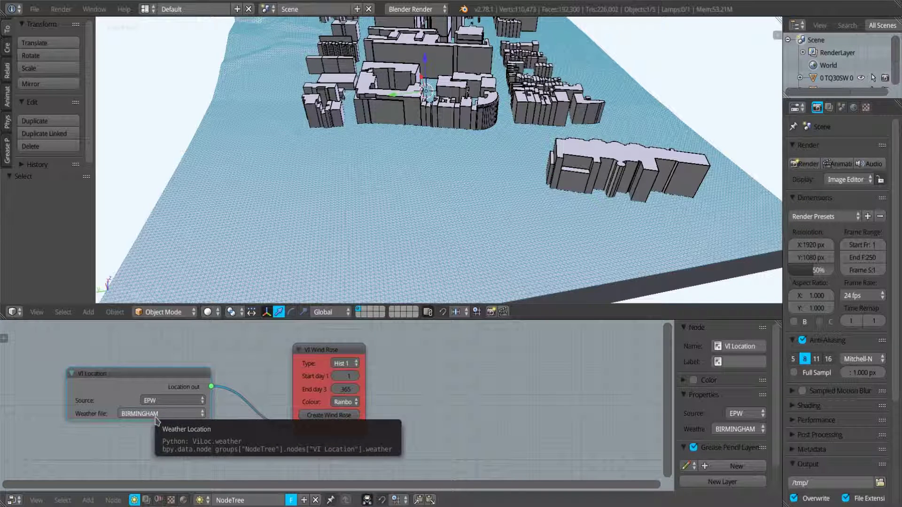
- Widen the VI Wind Rose node and reposition both nodes in the tree
{"action": "left_click", "coordinate": [365, 400]}
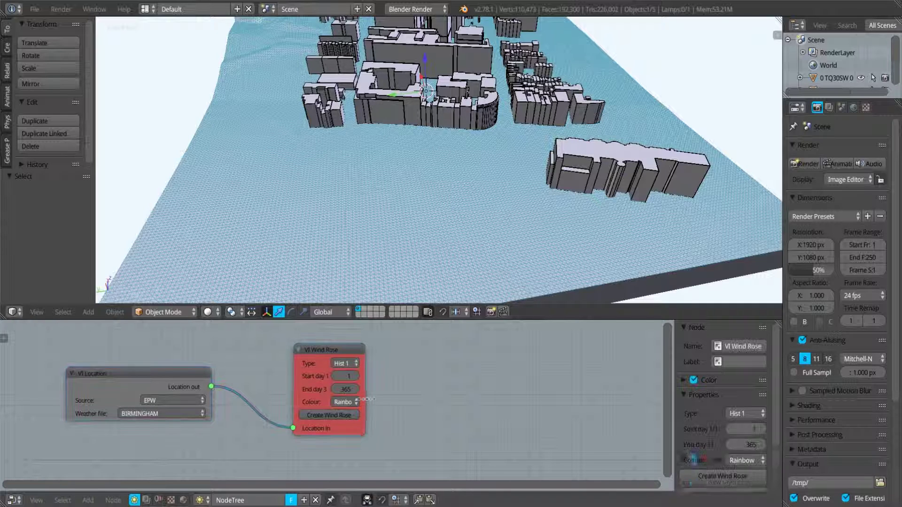
{"action": "left_click_drag", "start_coordinate": [369, 400], "coordinate": [403, 399]}
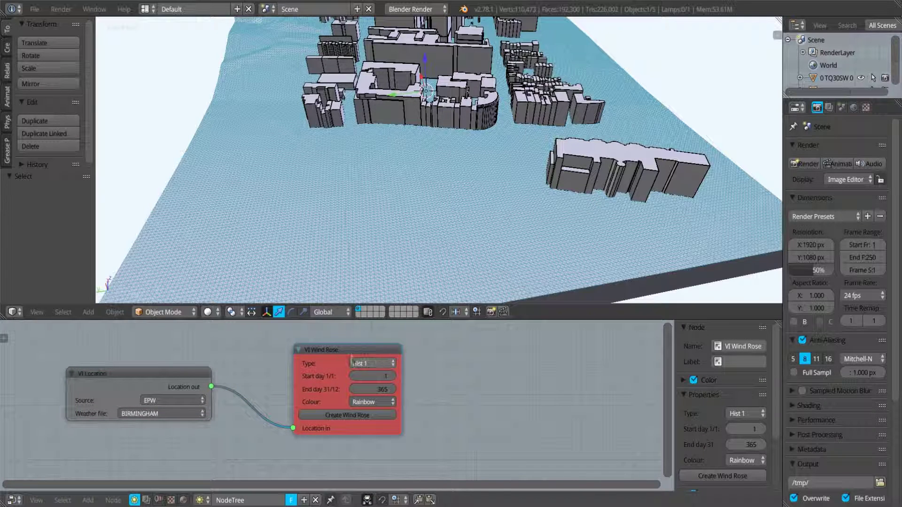
{"action": "left_click_drag", "start_coordinate": [163, 376], "coordinate": [138, 390]}
{"action": "left_click_drag", "start_coordinate": [344, 353], "coordinate": [315, 352]}
- Configure the wind rose with type Hist 1, end day 90 and the Jet colour scale, and try to create it
{"action": "left_click", "coordinate": [342, 361]}
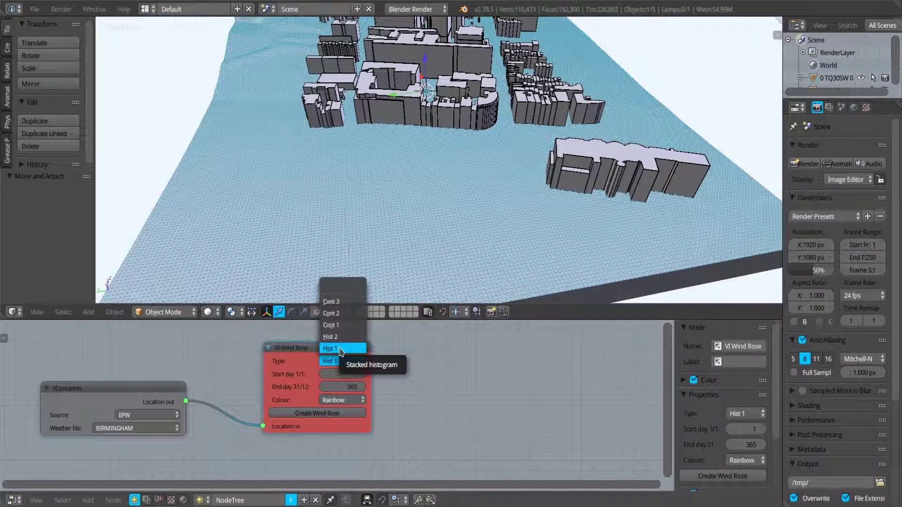
{"action": "left_click", "coordinate": [338, 348]}
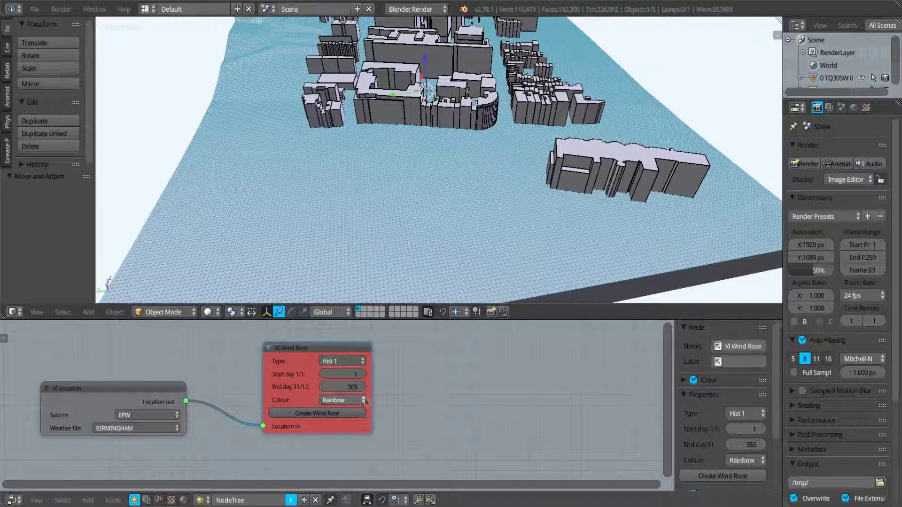
{"action": "left_click", "coordinate": [346, 384]}
{"action": "type", "text": "90"}
{"action": "key", "text": "Return"}
{"action": "left_click", "coordinate": [348, 405]}
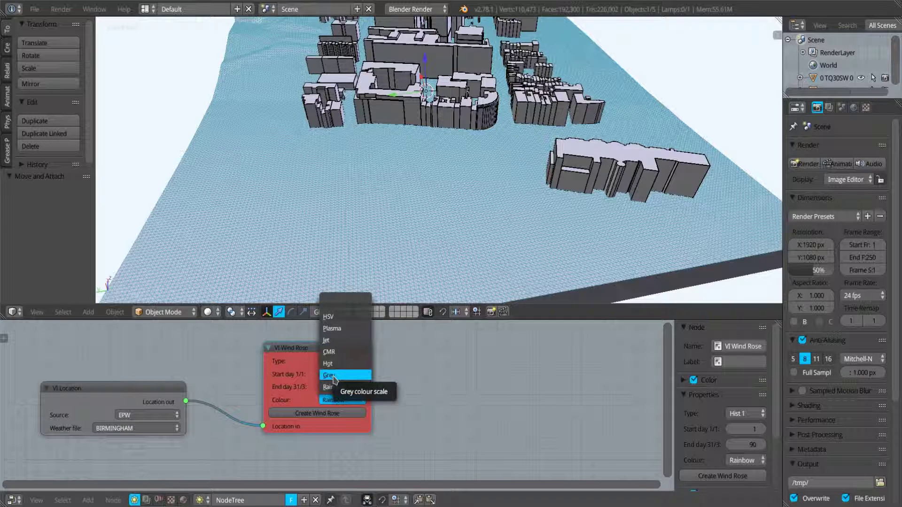
{"action": "left_click", "coordinate": [339, 340]}
{"action": "left_click", "coordinate": [330, 414]}
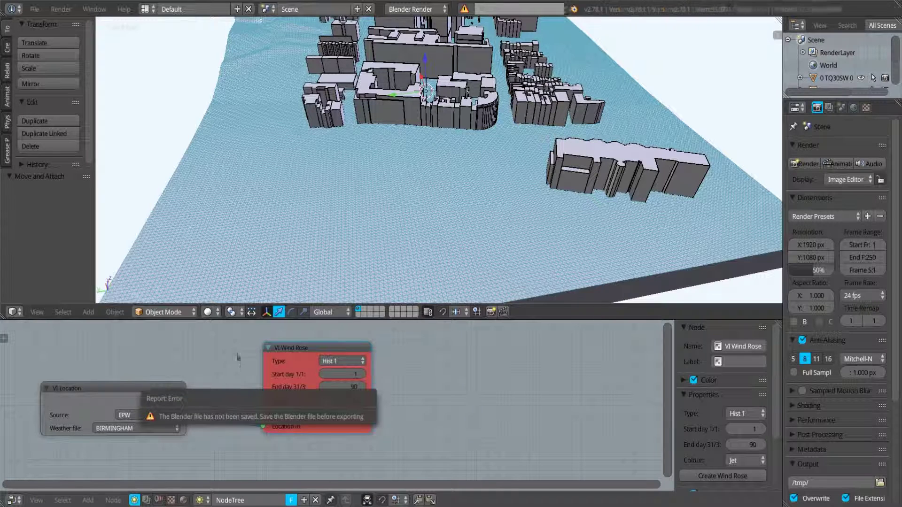
- Save the Blender file as v04wr.blend in the Blender work folder
{"action": "left_click", "coordinate": [35, 9]}
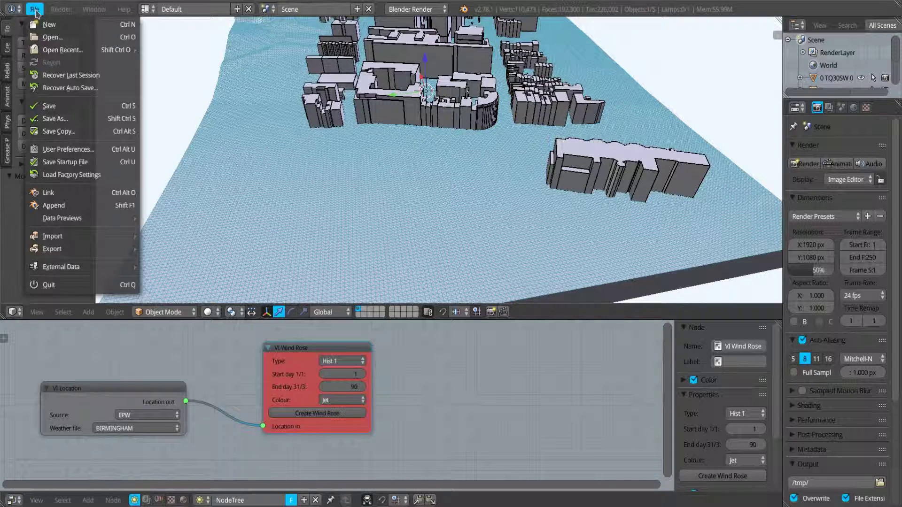
{"action": "left_click", "coordinate": [67, 107]}
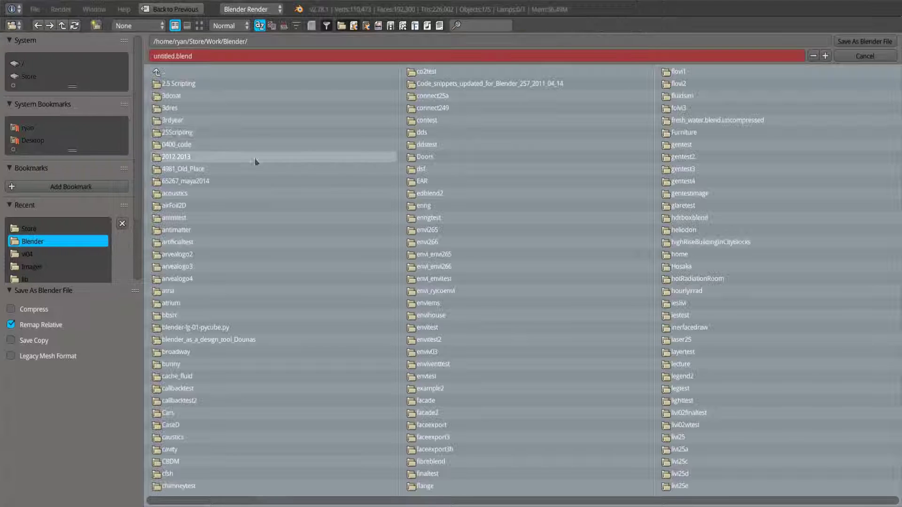
{"action": "left_click", "coordinate": [173, 56]}
{"action": "left_click_drag", "start_coordinate": [174, 55], "coordinate": [149, 53]}
{"action": "type", "text": "v04wr"}
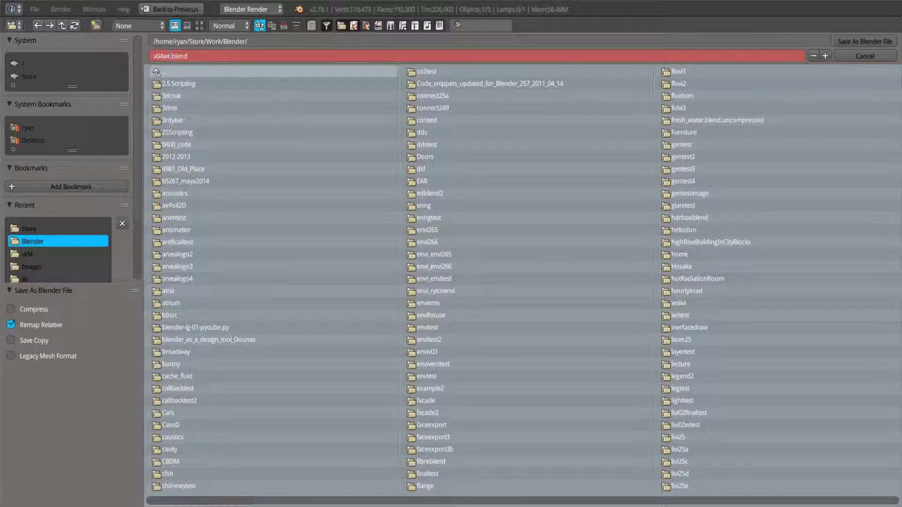
{"action": "left_click", "coordinate": [861, 42]}
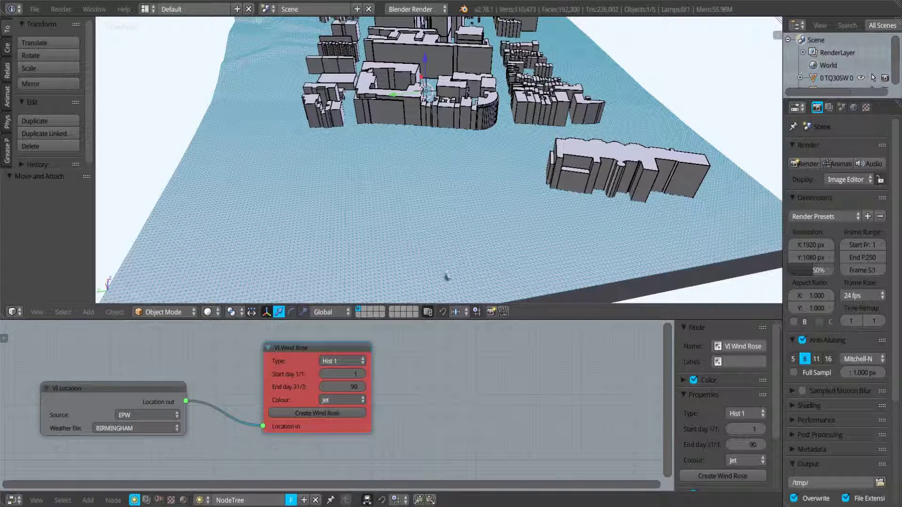
- Create the wind rose and raise it about 12 units along Z above the site terrain
{"action": "left_click", "coordinate": [331, 418]}
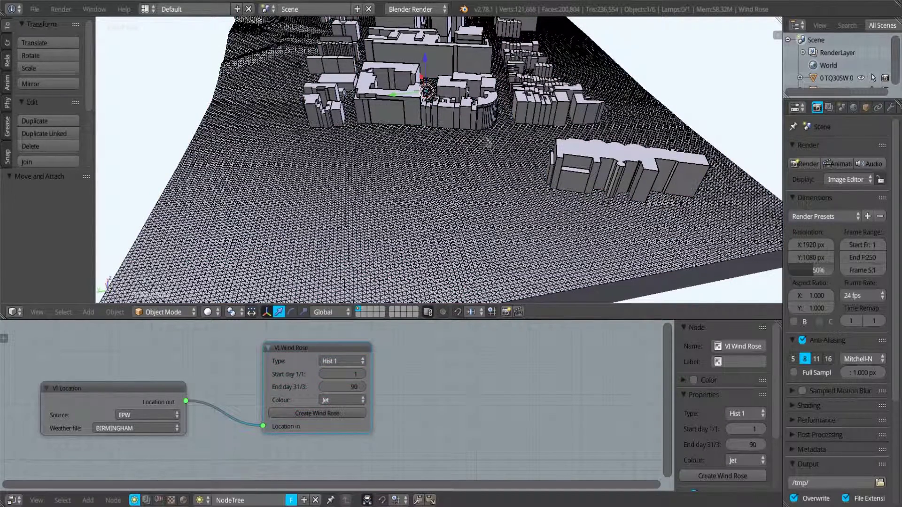
{"action": "middle_click_drag", "start_coordinate": [490, 142], "coordinate": [405, 113]}
{"action": "key", "text": "g"}
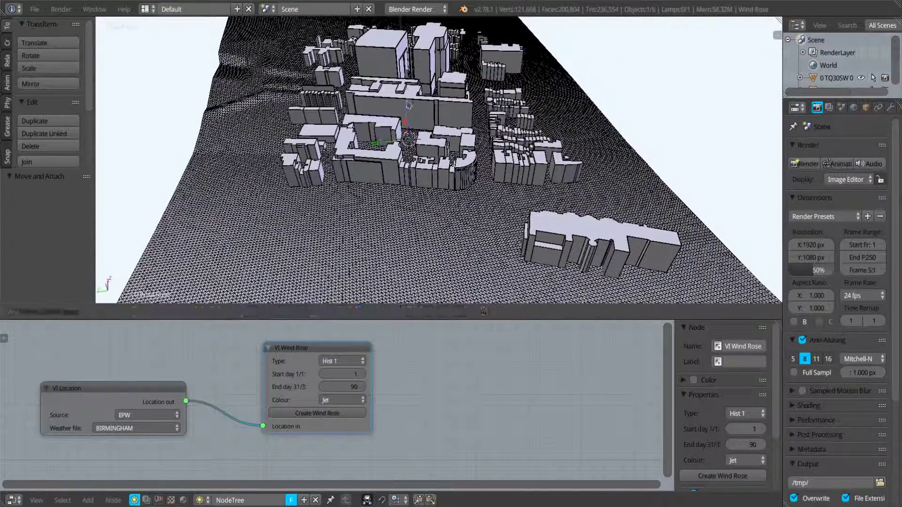
{"action": "left_click", "coordinate": [410, 94]}
{"action": "scroll", "coordinate": [425, 176], "scroll_direction": "up", "scroll_amount": 3}
{"action": "middle_click_drag", "start_coordinate": [410, 94], "coordinate": [469, 299]}
{"action": "scroll", "coordinate": [425, 176], "scroll_direction": "down", "scroll_amount": 3}
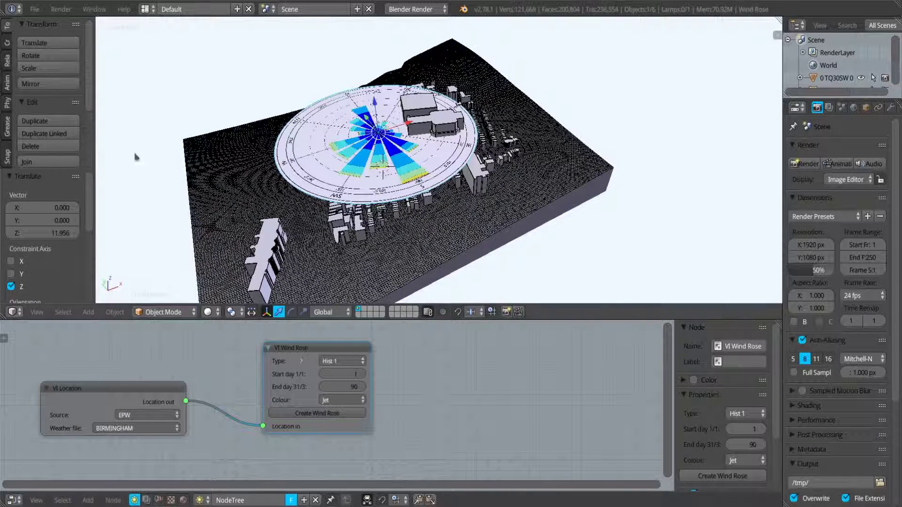
- Browse the Blender work folder for the v04wr project folder, examine its subfolders, and leave without opening a file
{"action": "left_click", "coordinate": [35, 9]}
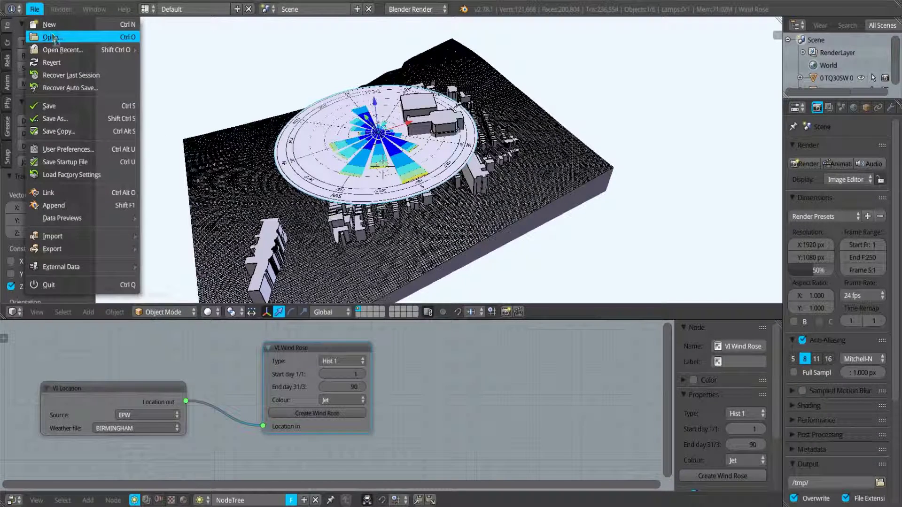
{"action": "left_click", "coordinate": [52, 37]}
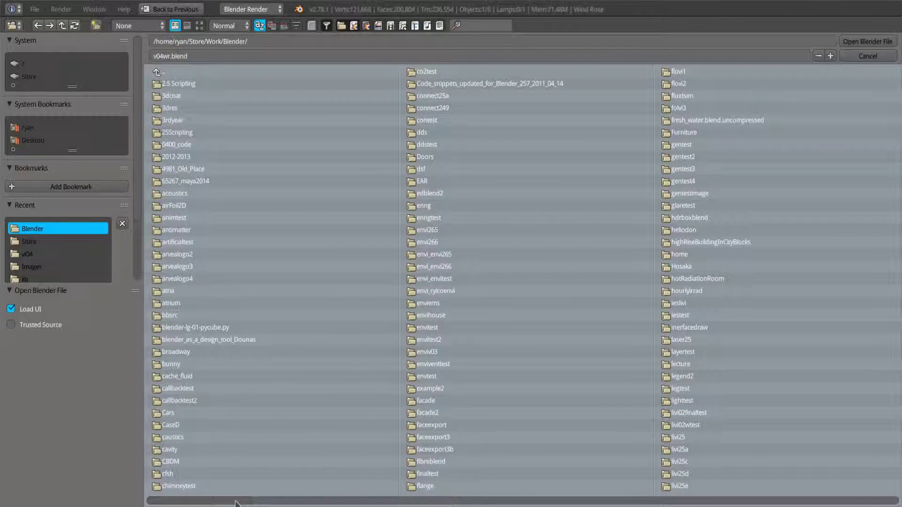
{"action": "scroll", "coordinate": [235, 504], "scroll_direction": "down", "scroll_amount": 15}
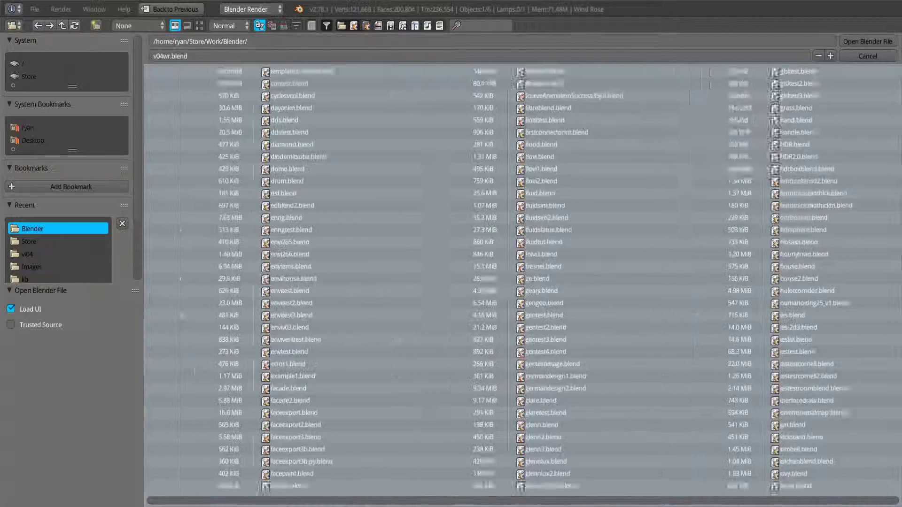
{"action": "scroll", "coordinate": [522, 281], "scroll_direction": "down", "scroll_amount": 10}
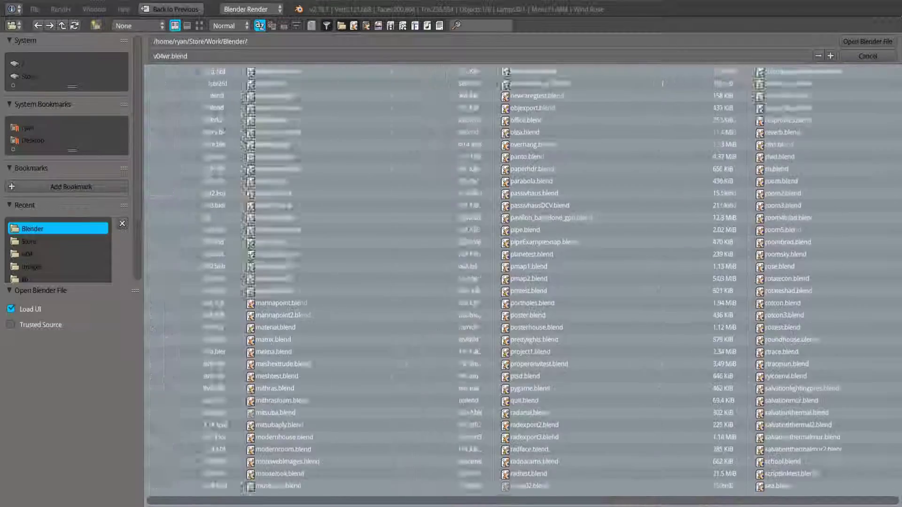
{"action": "scroll", "coordinate": [522, 280], "scroll_direction": "up", "scroll_amount": 5}
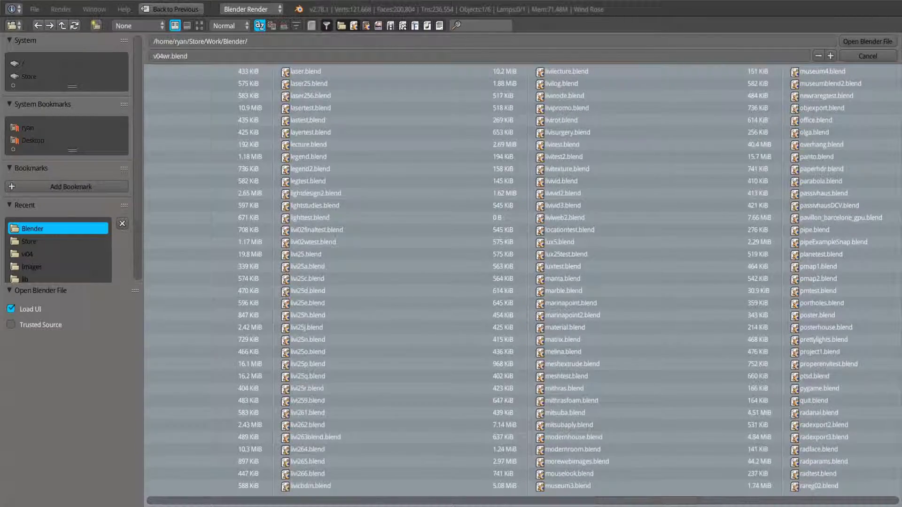
{"action": "scroll", "coordinate": [522, 280], "scroll_direction": "down", "scroll_amount": 5}
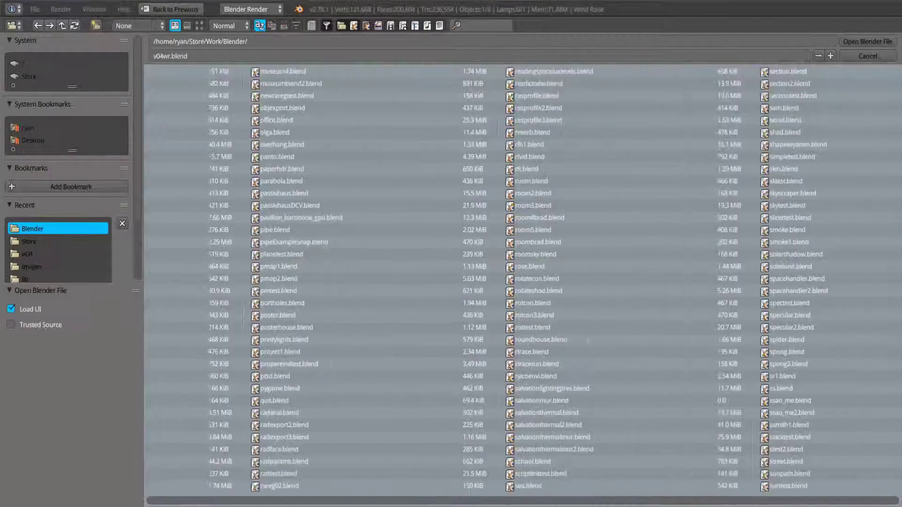
{"action": "scroll", "coordinate": [522, 280], "scroll_direction": "down", "scroll_amount": 5}
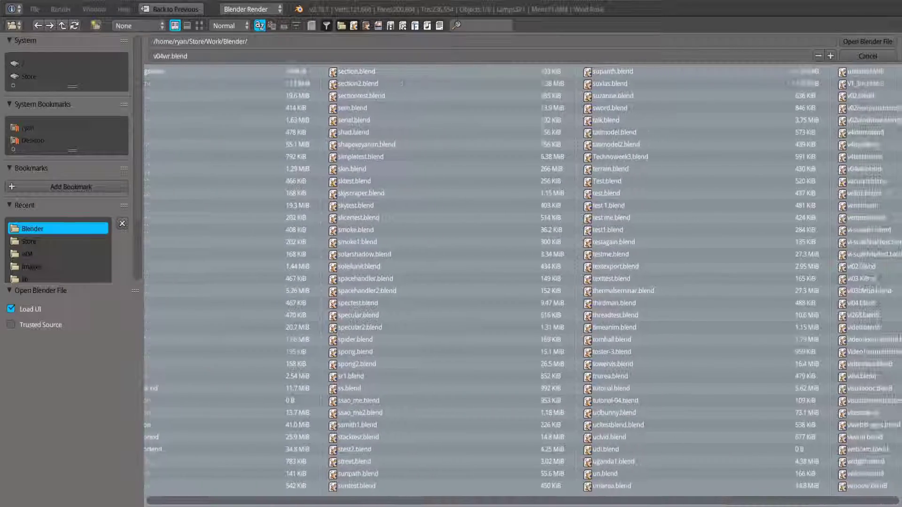
{"action": "scroll", "coordinate": [522, 280], "scroll_direction": "down", "scroll_amount": 4}
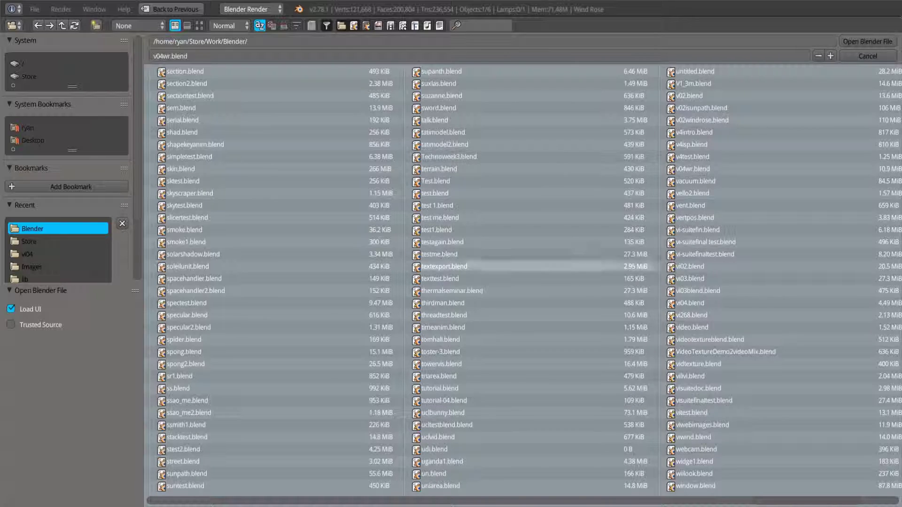
{"action": "left_click_drag", "start_coordinate": [802, 502], "coordinate": [374, 476]}
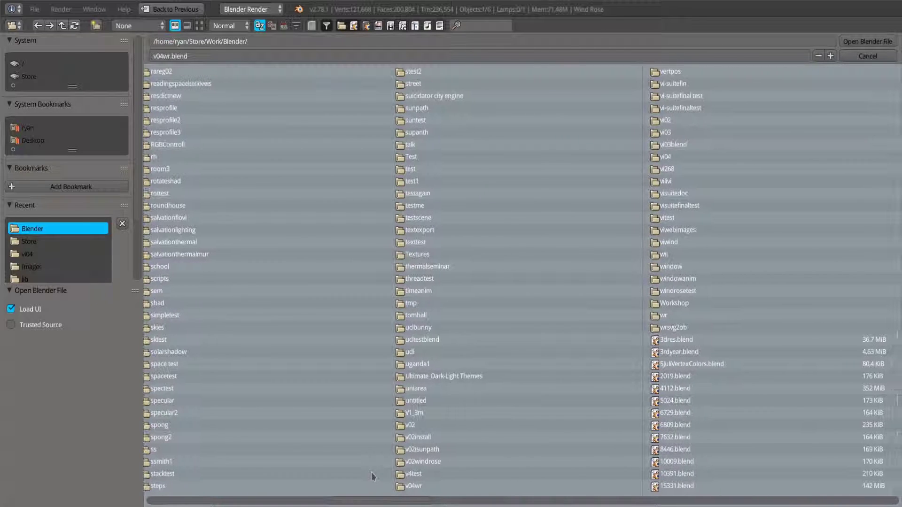
{"action": "left_click", "coordinate": [426, 486]}
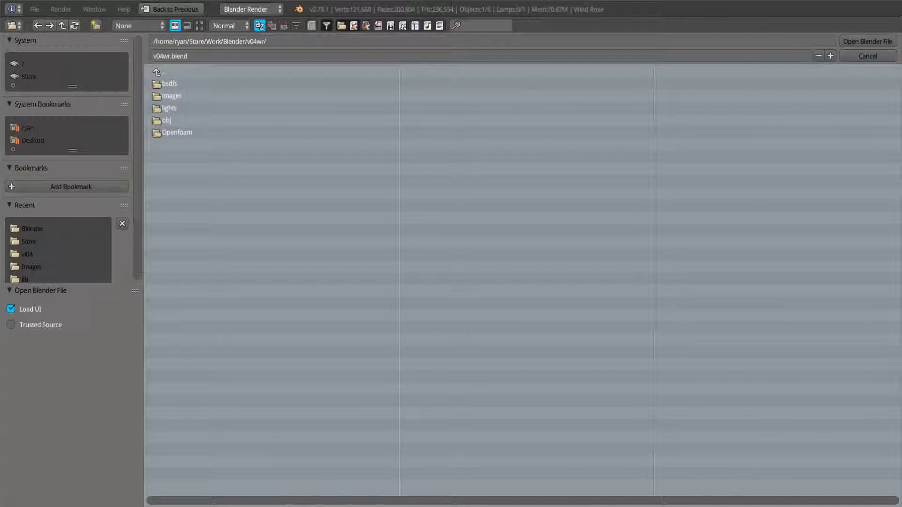
{"action": "left_click", "coordinate": [868, 56]}
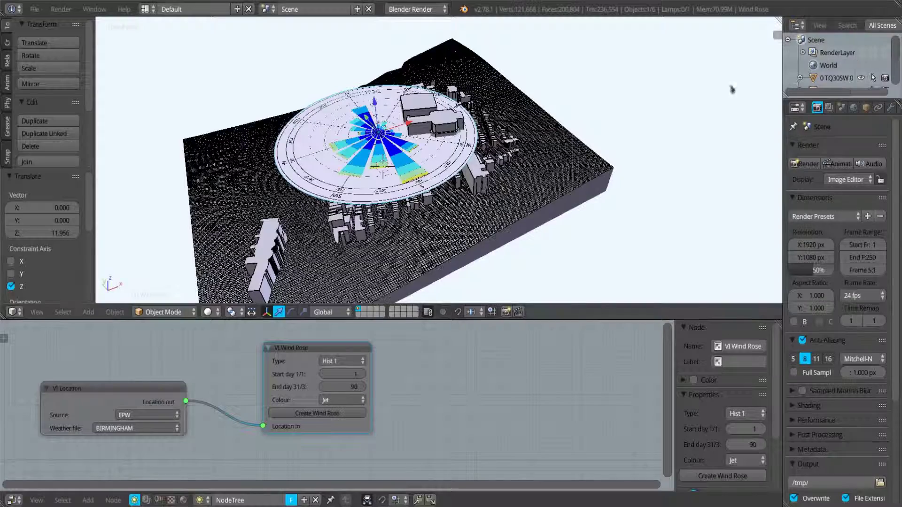
- Scale the Jet-coloured wind rose down uniformly by a factor of about 0.436
{"action": "middle_click_drag", "start_coordinate": [329, 129], "coordinate": [371, 221]}
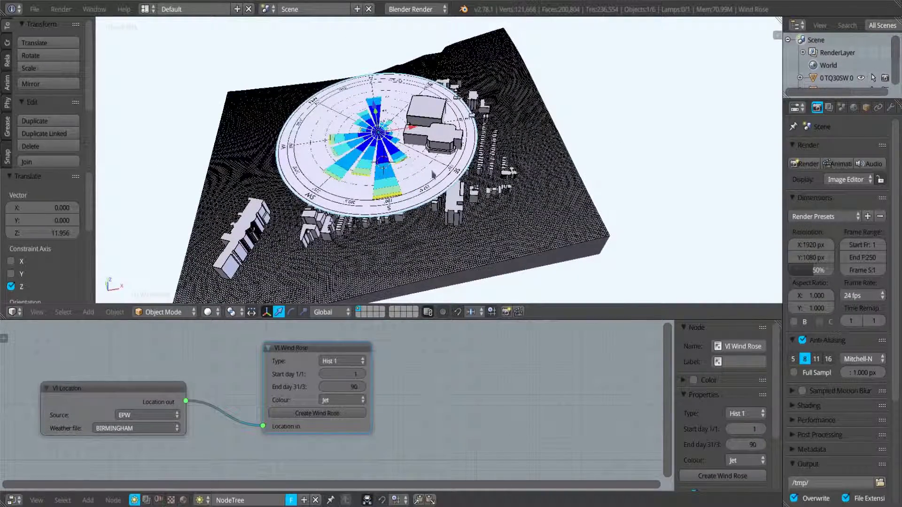
{"action": "key", "text": "s"}
{"action": "key", "text": "Return"}
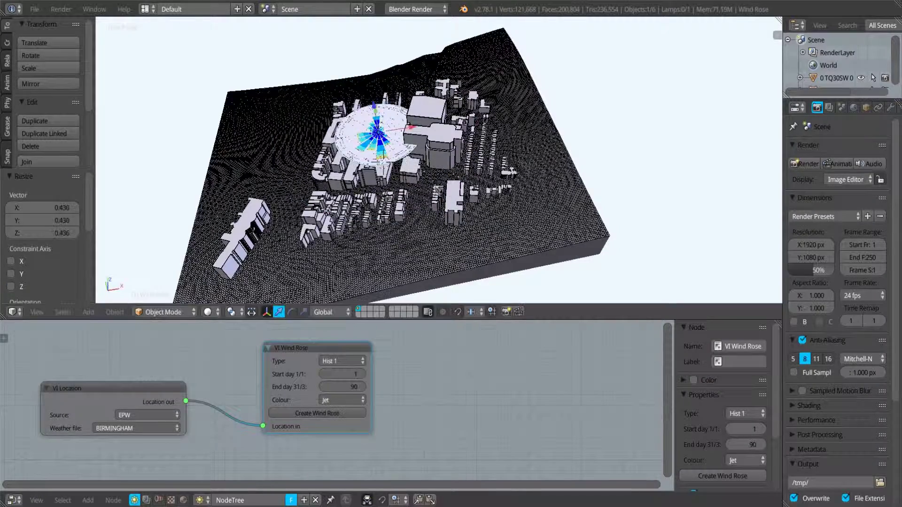
- Move the wind rose about -31.5 units along X and about 15 units along Y, onto open terrain beside the buildings
{"action": "middle_click_drag", "start_coordinate": [390, 155], "coordinate": [390, 108]}
{"action": "key", "text": "g"}
{"action": "key", "text": "x"}
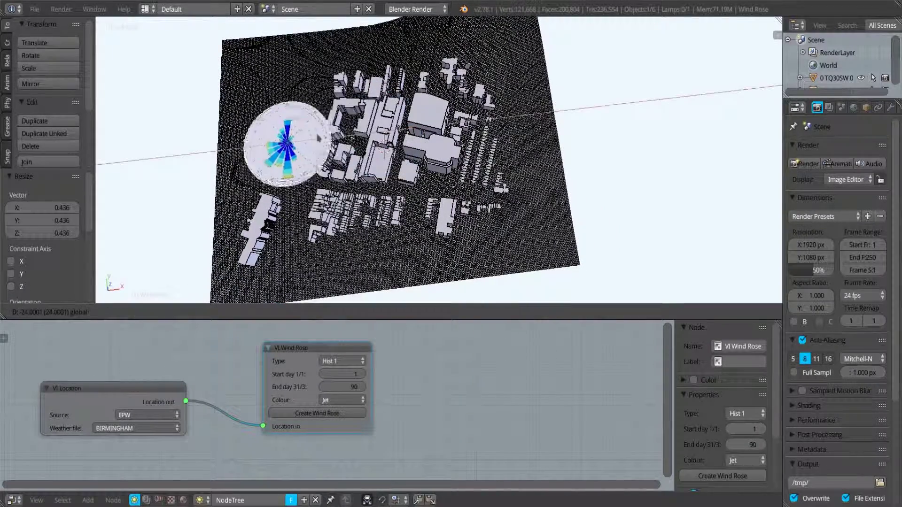
{"action": "key", "text": "Return"}
{"action": "key", "text": "g"}
{"action": "key", "text": "y"}
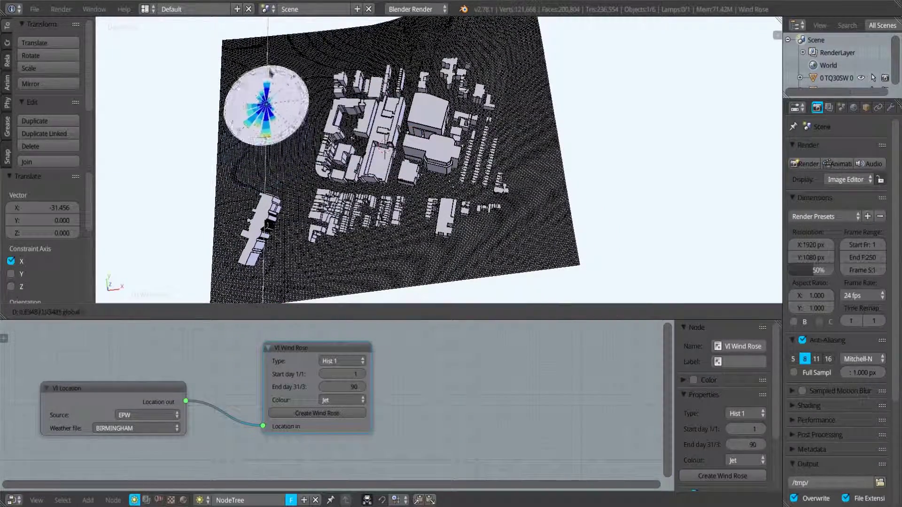
{"action": "key", "text": "Return"}
- Set the VI Wind Rose node's start day to 90 and its end day to 180
{"action": "scroll", "coordinate": [267, 95], "scroll_direction": "up", "scroll_amount": 5}
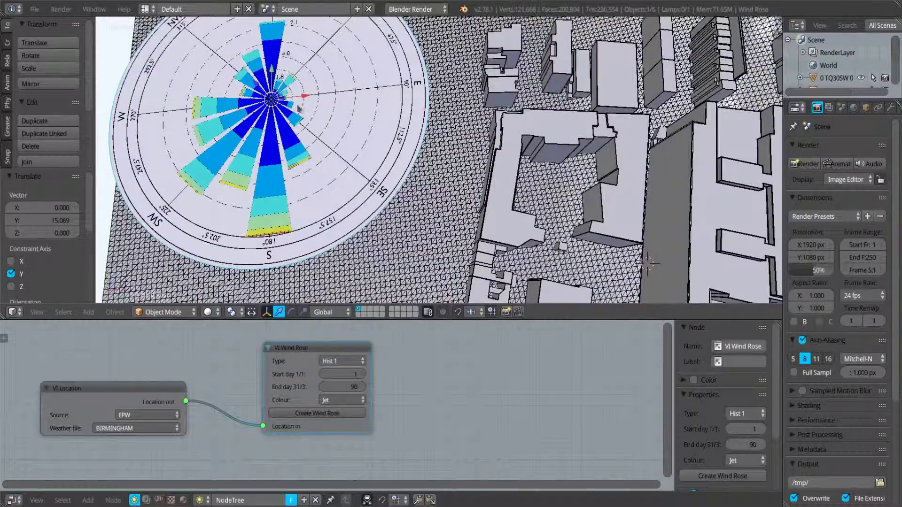
{"action": "key", "text": "KP_Decimal"}
{"action": "middle_click_drag", "start_coordinate": [416, 263], "coordinate": [417, 209]}
{"action": "scroll", "coordinate": [421, 204], "scroll_direction": "down", "scroll_amount": 4}
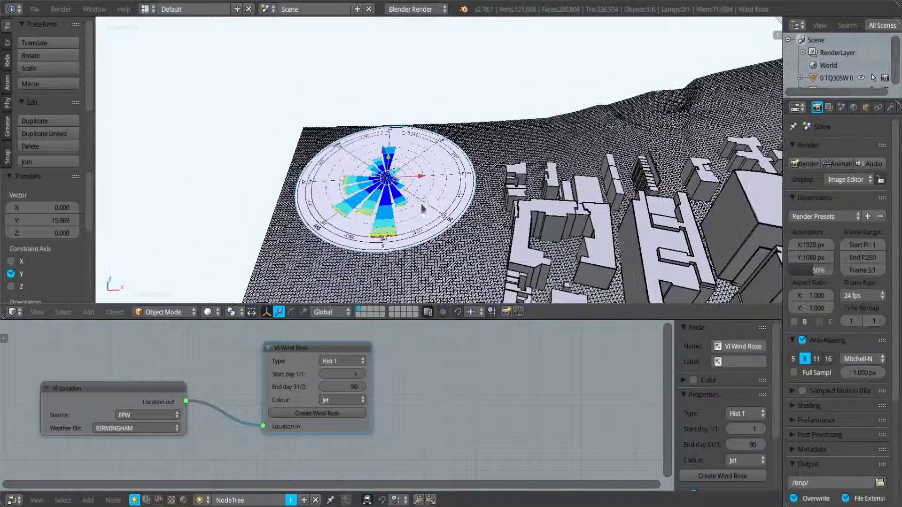
{"action": "scroll", "coordinate": [424, 191], "scroll_direction": "down", "scroll_amount": 1}
{"action": "scroll", "coordinate": [424, 191], "scroll_direction": "down", "scroll_amount": 1}
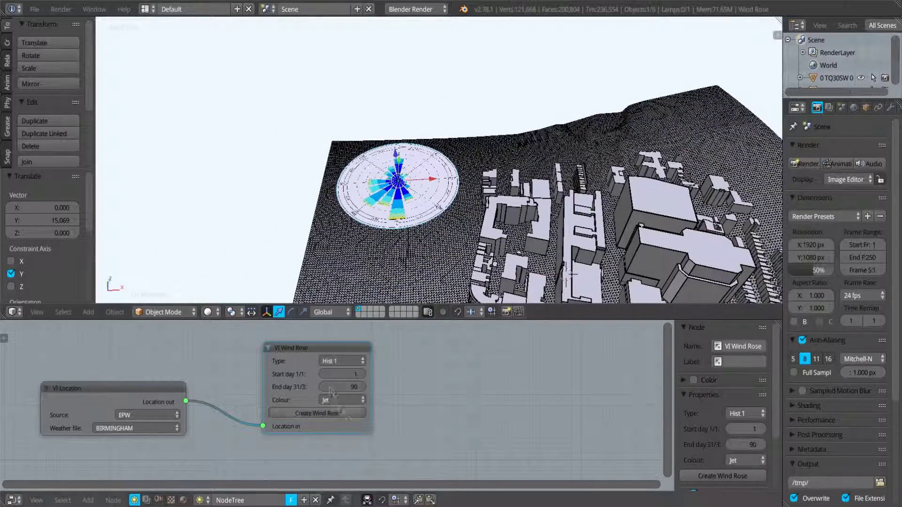
{"action": "left_click", "coordinate": [340, 375]}
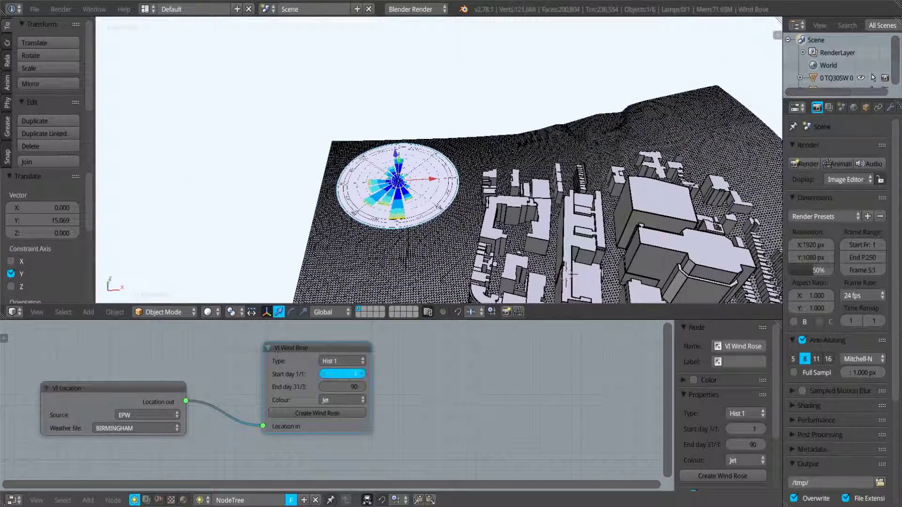
{"action": "type", "text": "90"}
{"action": "left_click", "coordinate": [343, 387]}
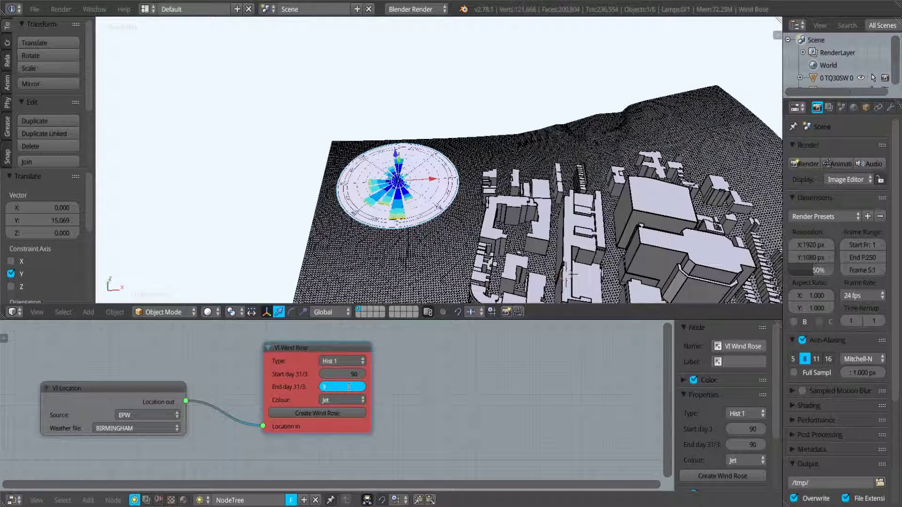
{"action": "key", "text": "Return"}
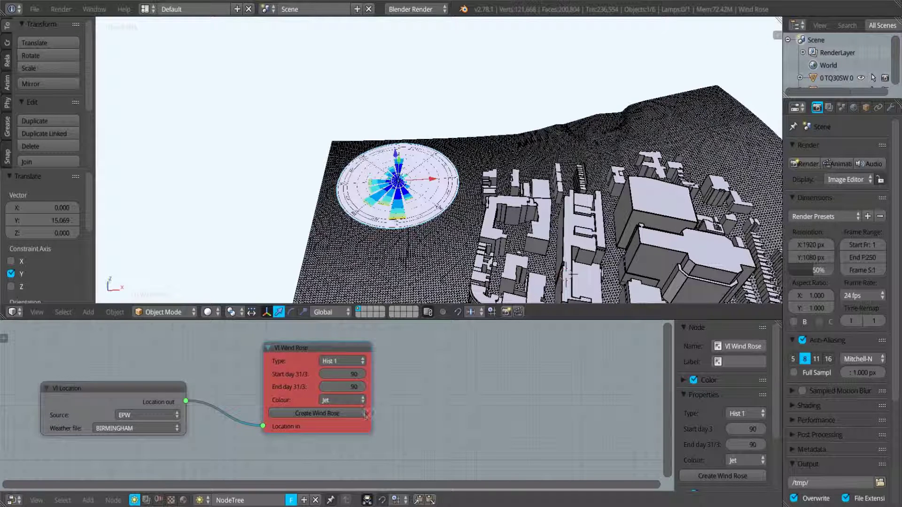
{"action": "left_click", "coordinate": [349, 389]}
{"action": "key", "text": "BackSpace"}
{"action": "type", "text": "180"}
{"action": "key", "text": "Return"}
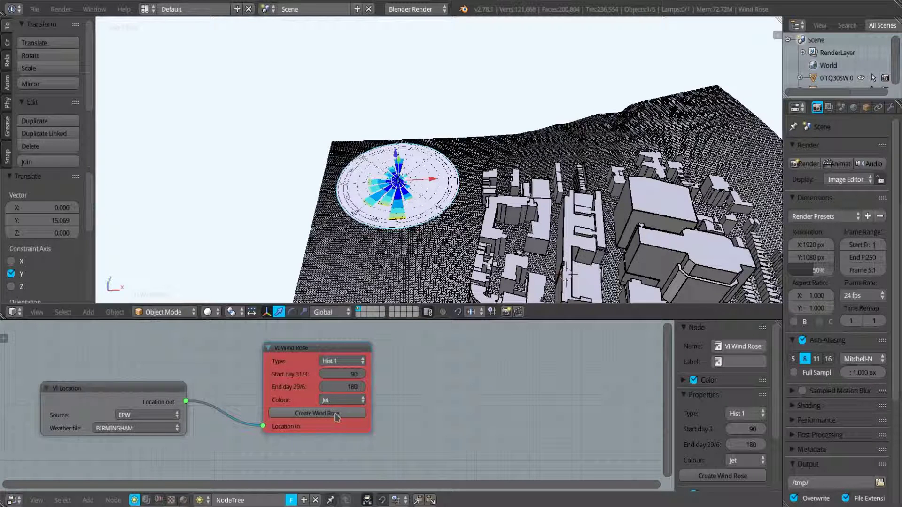
- Choose the Plasma colour scale in the VI Wind Rose node and create a second wind rose
{"action": "left_click", "coordinate": [348, 399]}
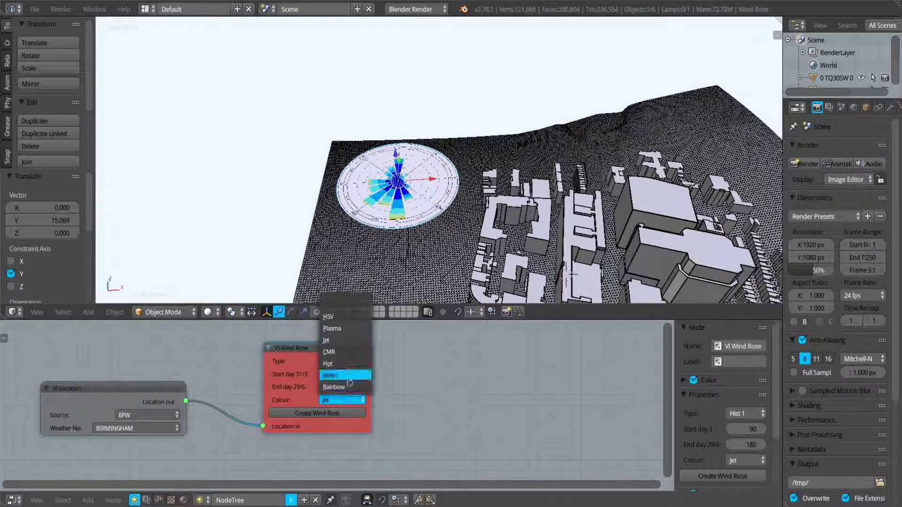
{"action": "left_click", "coordinate": [350, 331]}
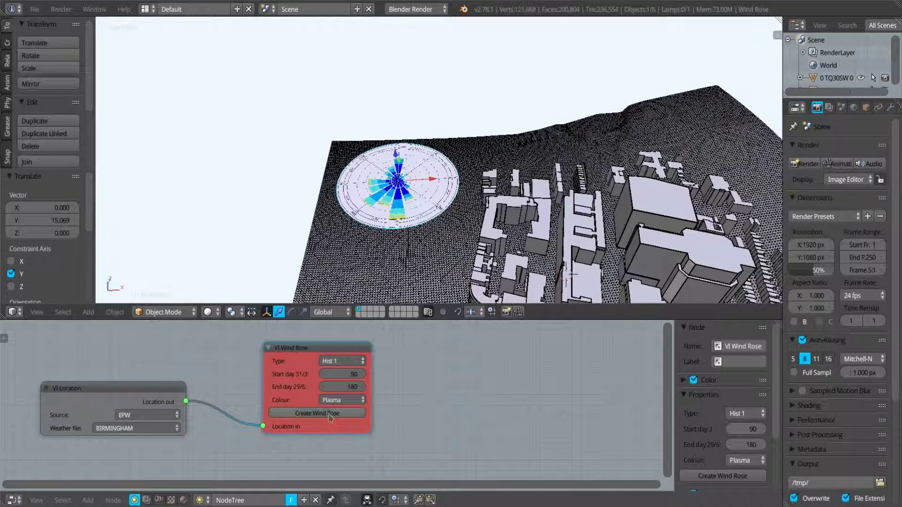
{"action": "left_click", "coordinate": [332, 414]}
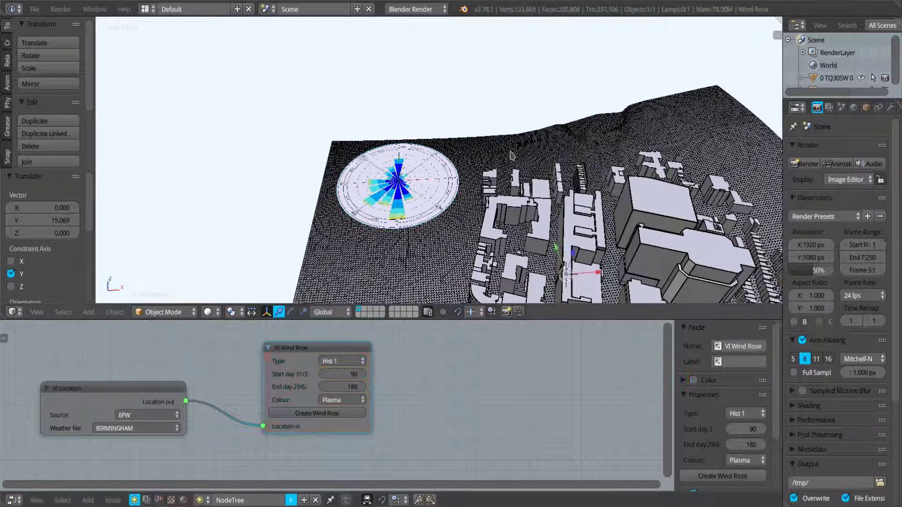
- Raise the new Plasma wind rose about 21.8 units along Z and scale it down by a factor of about 0.267
{"action": "key", "text": "g"}
{"action": "key", "text": "z"}
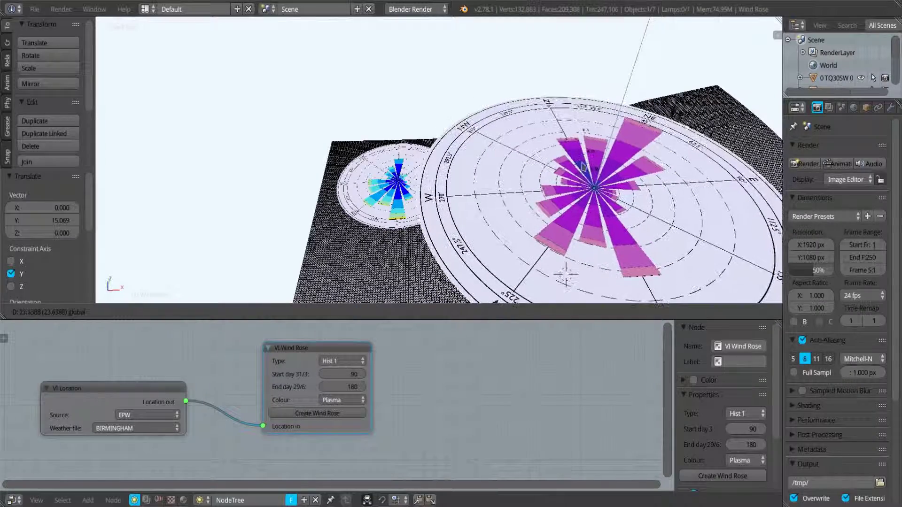
{"action": "left_click", "coordinate": [665, 221]}
{"action": "key", "text": "s"}
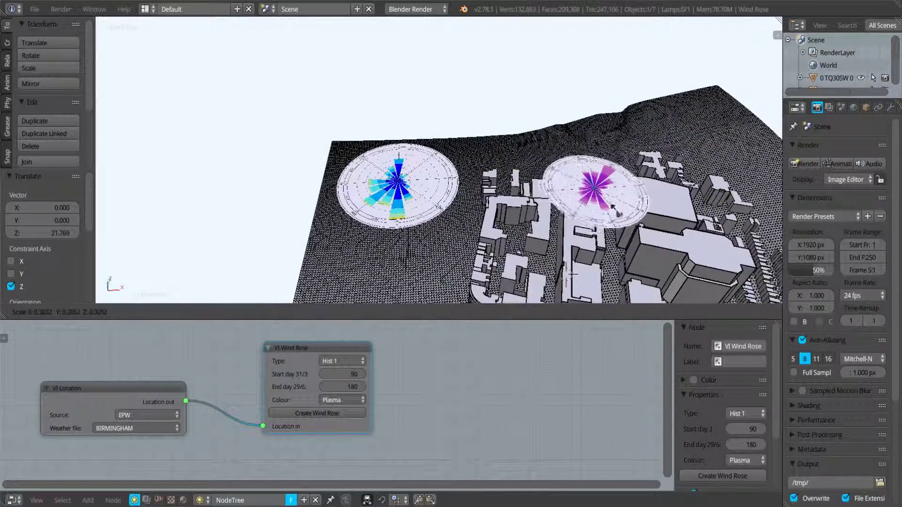
{"action": "left_click", "coordinate": [634, 209]}
- Move the Plasma wind rose about 20.2 units along Y and lower it about 3.7 units along Z
{"action": "middle_click_drag", "start_coordinate": [634, 209], "coordinate": [608, 167]}
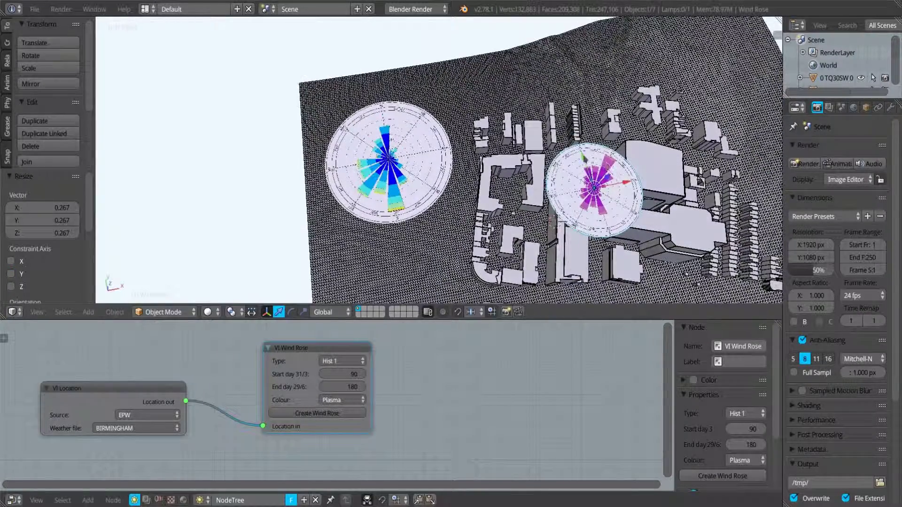
{"action": "key", "text": "g"}
{"action": "key", "text": "y"}
{"action": "key", "text": "Return"}
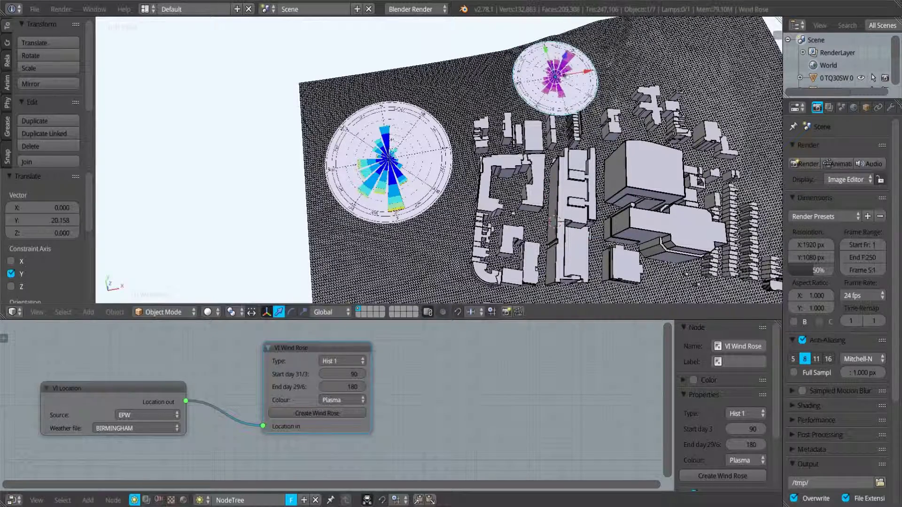
{"action": "key", "text": "g"}
{"action": "key", "text": "z"}
{"action": "key", "text": "Return"}
- Enlarge the Plasma wind rose uniformly by a factor of about 1.55
{"action": "middle_click_drag", "start_coordinate": [559, 174], "coordinate": [555, 155]}
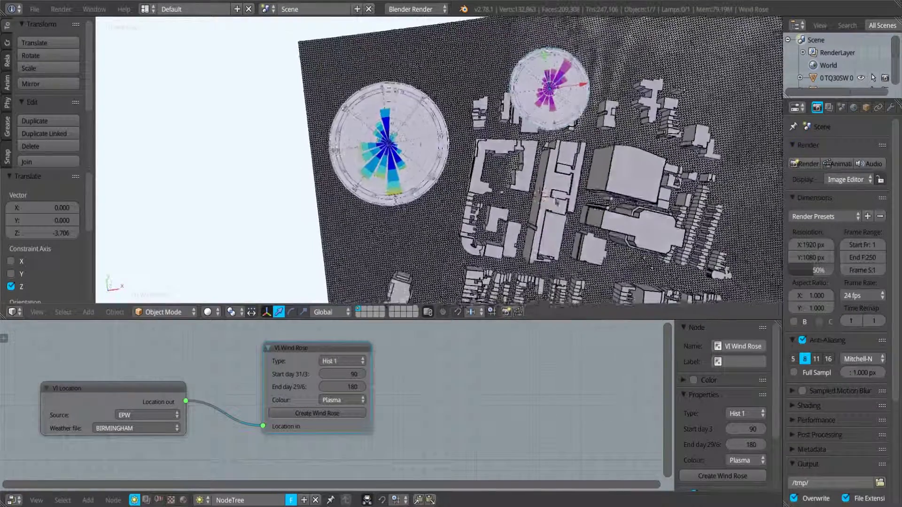
{"action": "middle_click_drag", "start_coordinate": [556, 202], "coordinate": [560, 183]}
{"action": "key", "text": "s"}
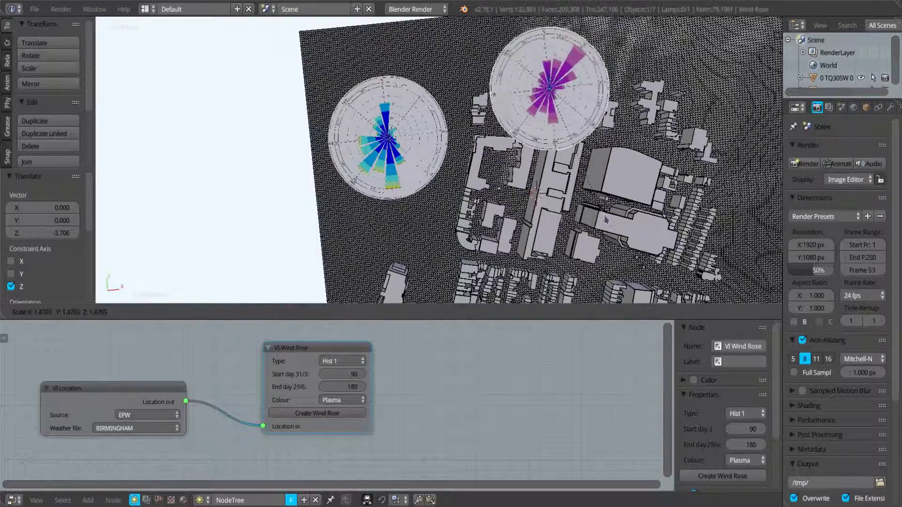
{"action": "key", "text": "Return"}
- Show the 3D view's properties and activate the Wind Metrics display of VI-Suite for the Plasma wind rose
{"action": "middle_click_drag", "start_coordinate": [540, 189], "coordinate": [476, 212]}
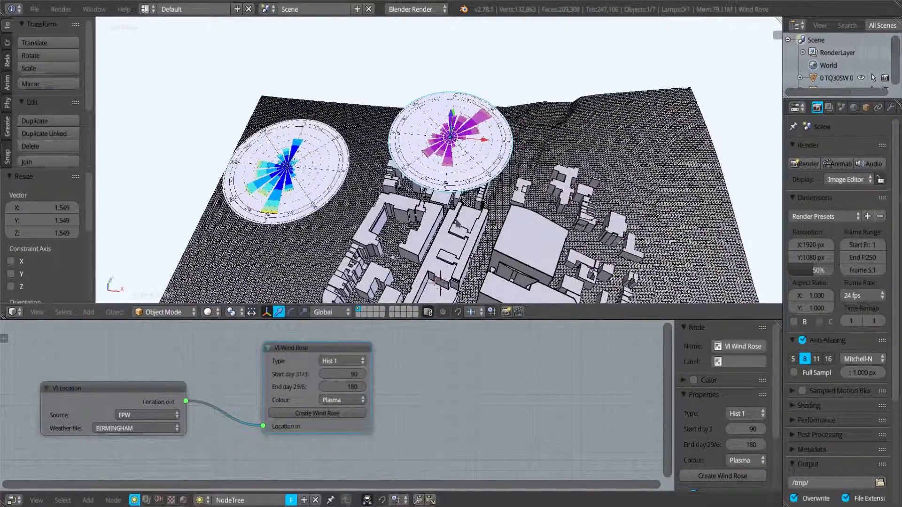
{"action": "left_click", "coordinate": [777, 36]}
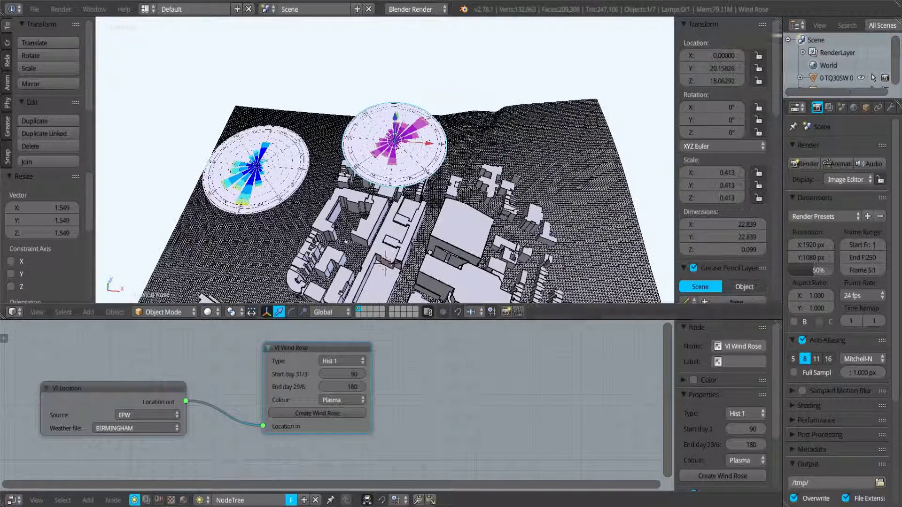
{"action": "left_click_drag", "start_coordinate": [778, 99], "coordinate": [780, 290]}
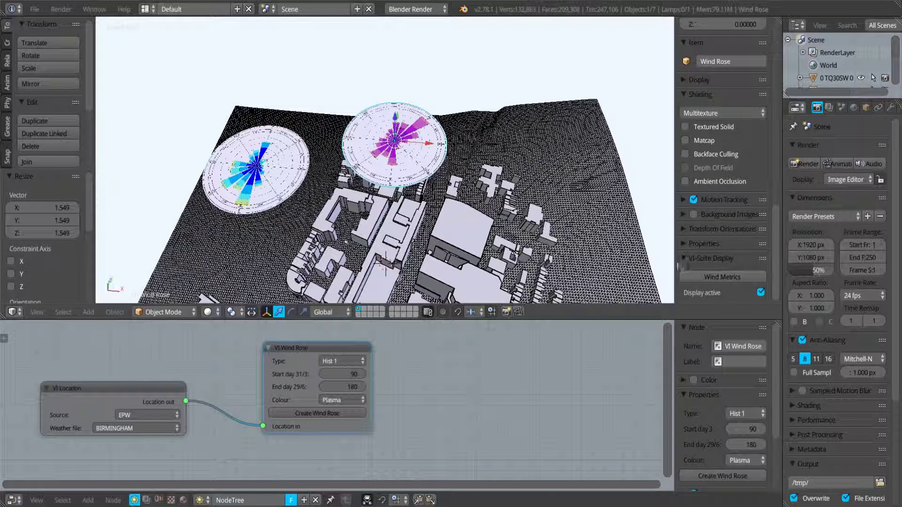
{"action": "left_click", "coordinate": [731, 278]}
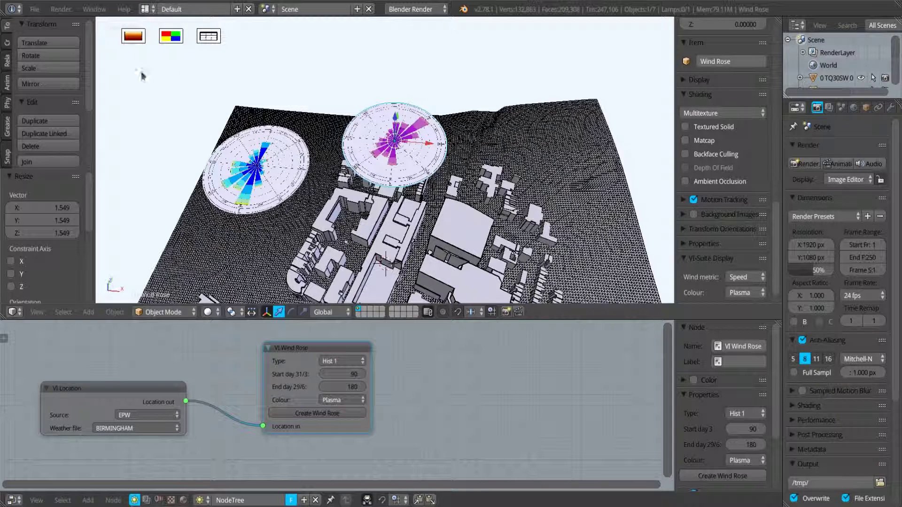
- Display the wind speed legend, move it clear of its icon row and examine the Plasma wind rose up close
{"action": "left_click", "coordinate": [133, 37]}
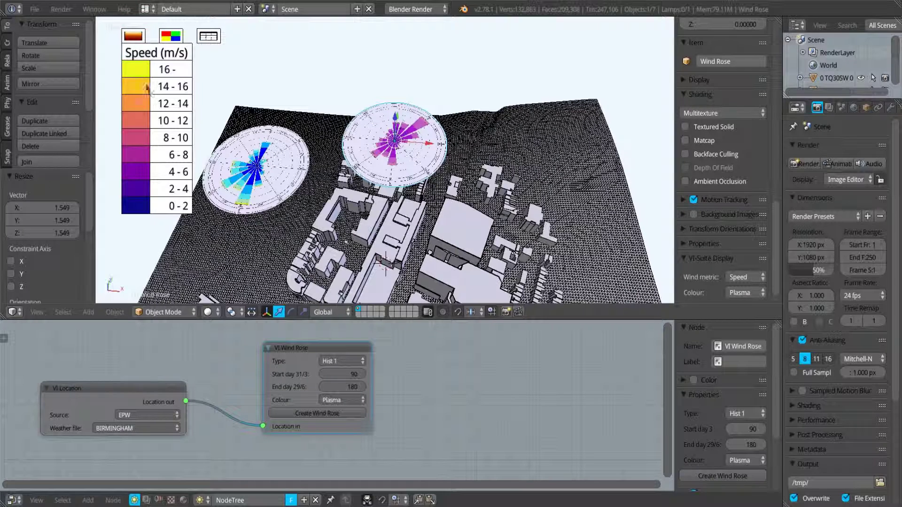
{"action": "left_click_drag", "start_coordinate": [134, 36], "coordinate": [119, 115]}
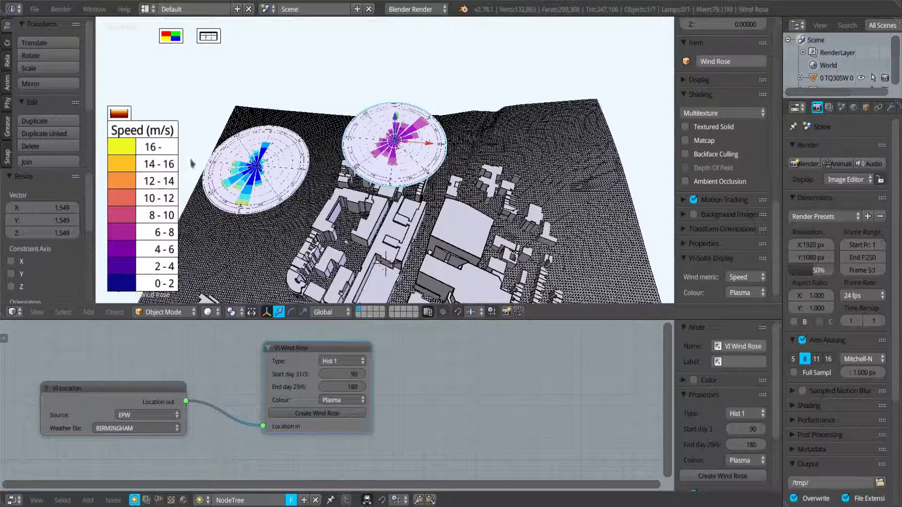
{"action": "key", "text": "KP_Decimal"}
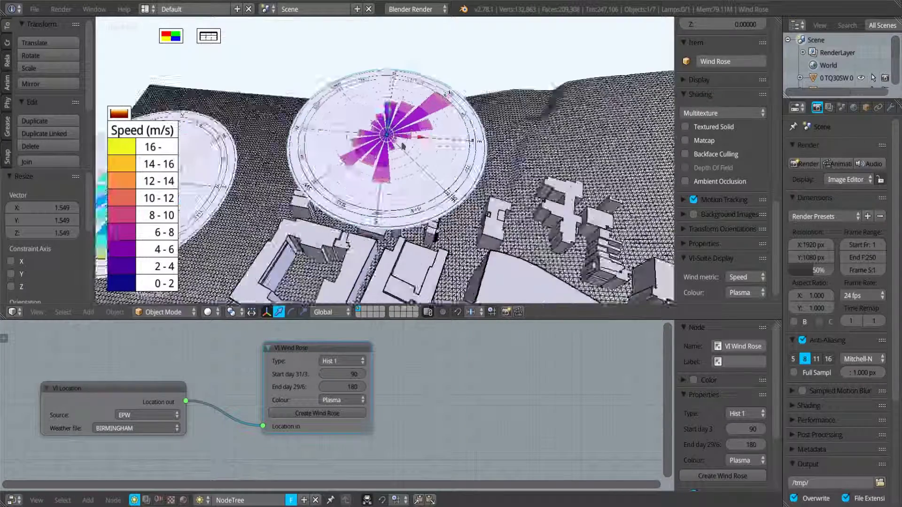
{"action": "scroll", "coordinate": [400, 135], "scroll_direction": "down", "scroll_amount": 8}
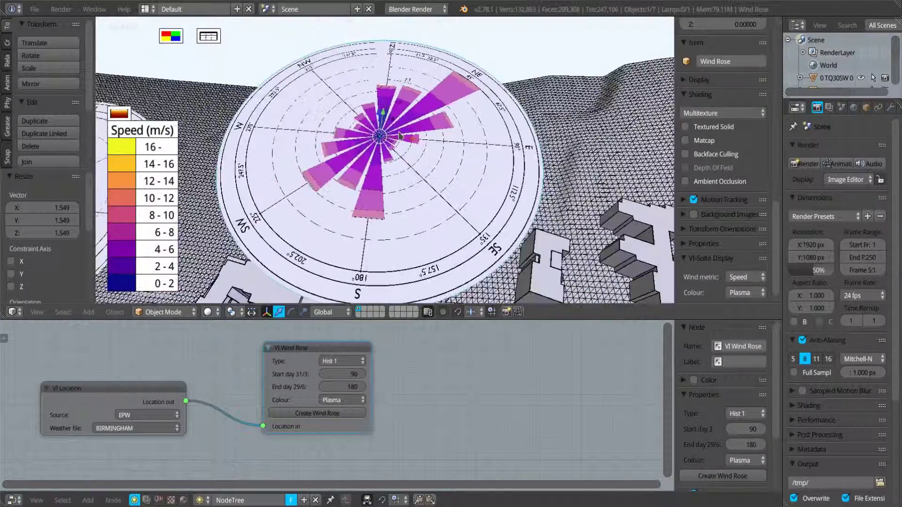
{"action": "scroll", "coordinate": [400, 136], "scroll_direction": "down", "scroll_amount": 3}
{"action": "scroll", "coordinate": [401, 136], "scroll_direction": "down", "scroll_amount": 1}
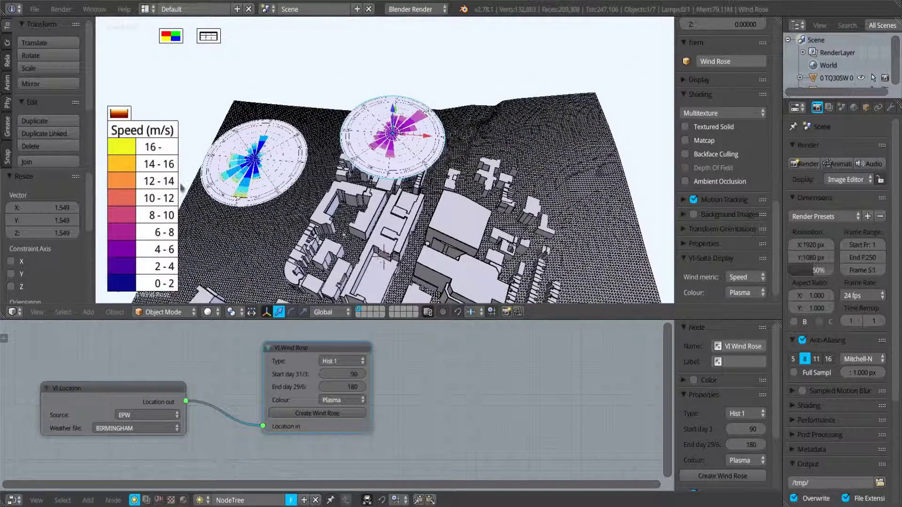
- Shrink the wind speed legend and place it beside the terrain, below the blue wind rose's upper edge
{"action": "left_click_drag", "start_coordinate": [119, 113], "coordinate": [121, 79]}
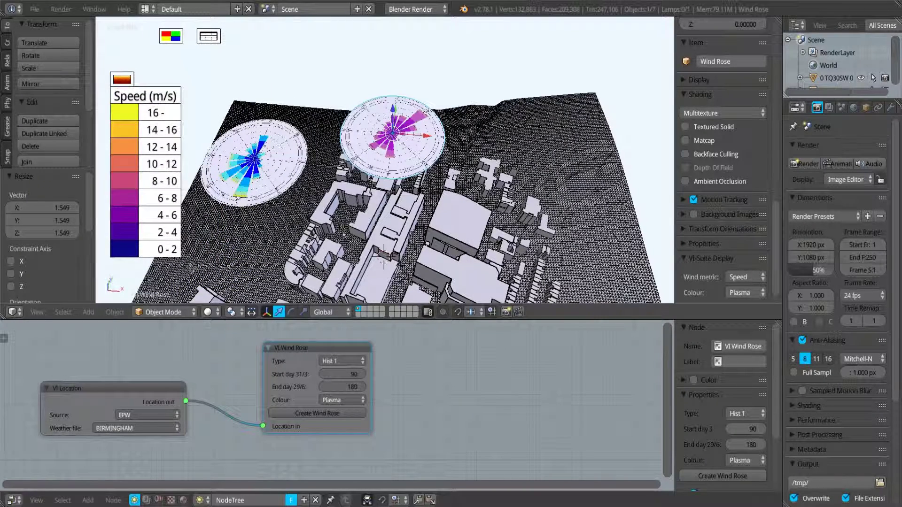
{"action": "left_click_drag", "start_coordinate": [181, 259], "coordinate": [158, 212]}
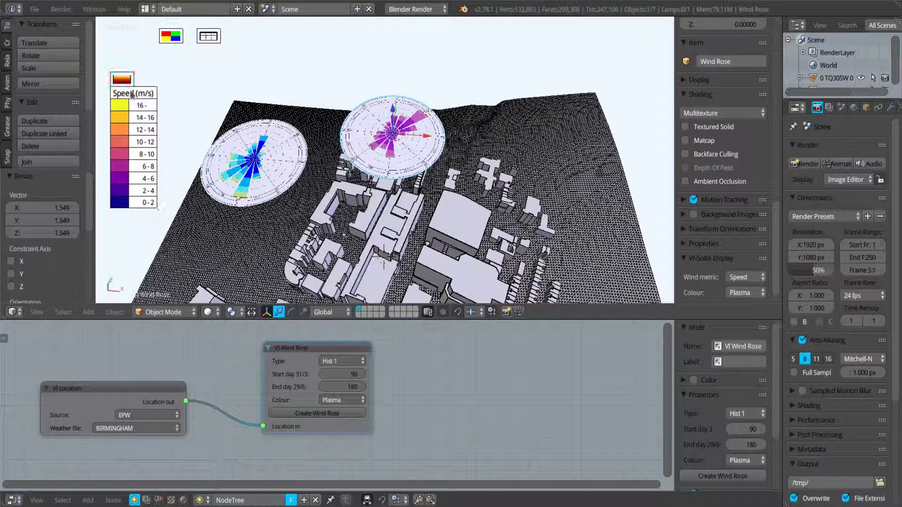
{"action": "left_click_drag", "start_coordinate": [123, 82], "coordinate": [117, 172]}
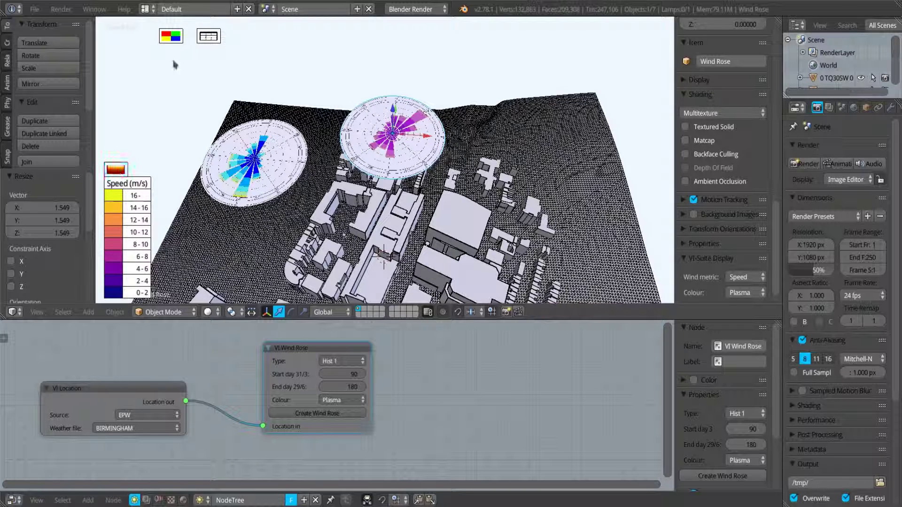
- Display the minimum, average and maximum wind table, place it over the terrain clear of both roses and compare its values for each rose
{"action": "left_click_drag", "start_coordinate": [208, 35], "coordinate": [218, 217]}
{"action": "left_click_drag", "start_coordinate": [480, 281], "coordinate": [415, 249]}
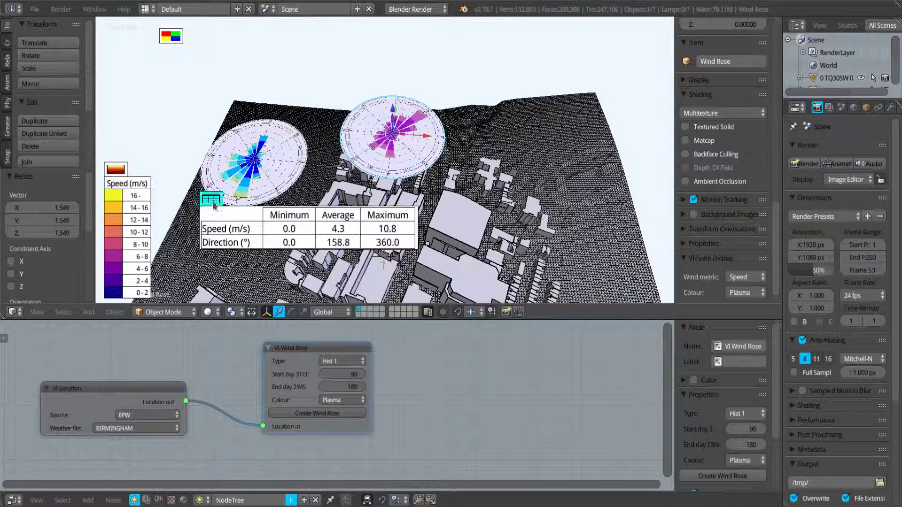
{"action": "left_click_drag", "start_coordinate": [211, 200], "coordinate": [454, 239]}
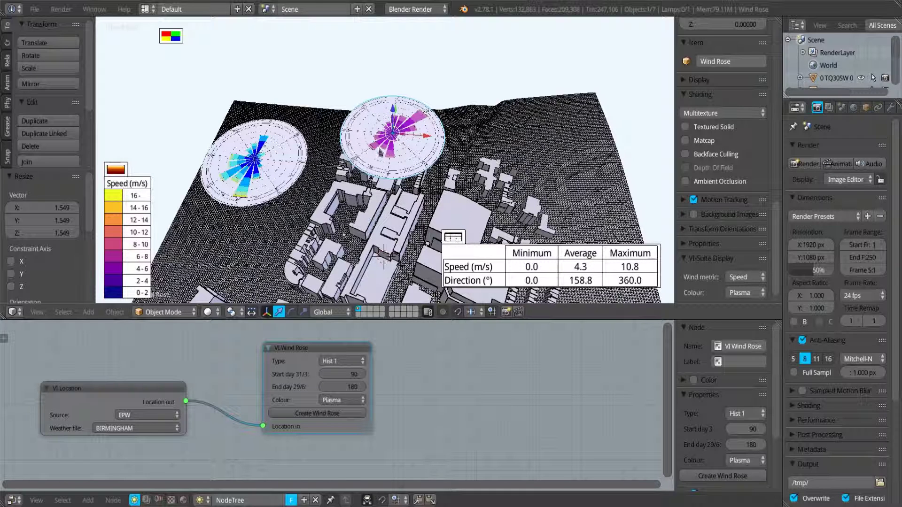
{"action": "right_click", "coordinate": [283, 150]}
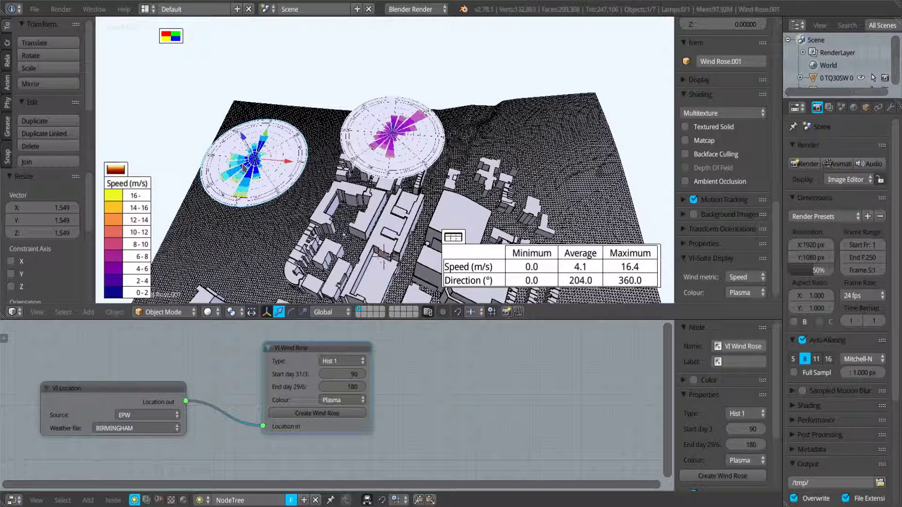
{"action": "right_click", "coordinate": [423, 147]}
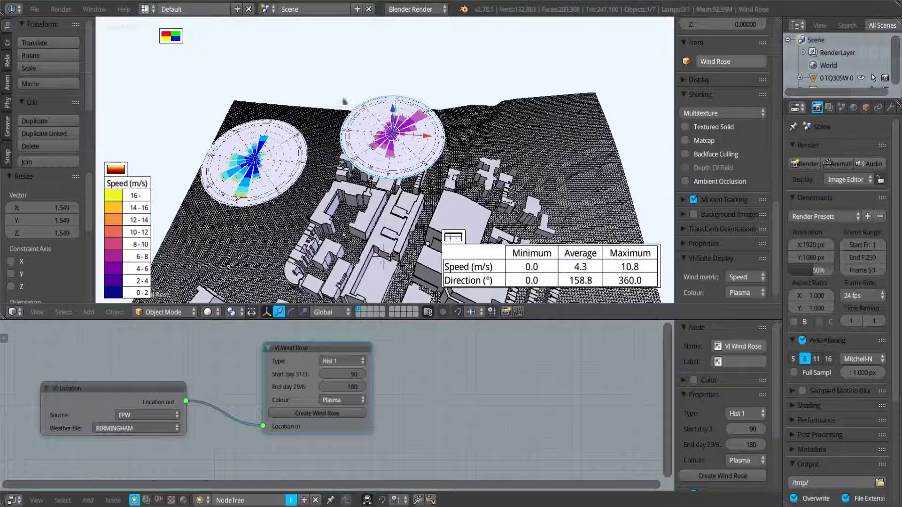
- Display the Wind Speed chart of the Plasma wind rose, reduce its height and move it above the speed legend
{"action": "left_click", "coordinate": [171, 36]}
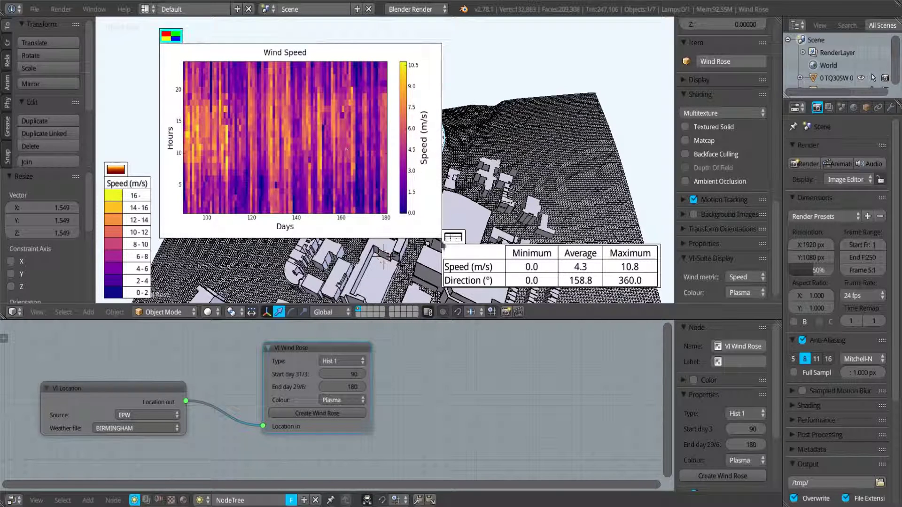
{"action": "left_click_drag", "start_coordinate": [442, 239], "coordinate": [450, 147]}
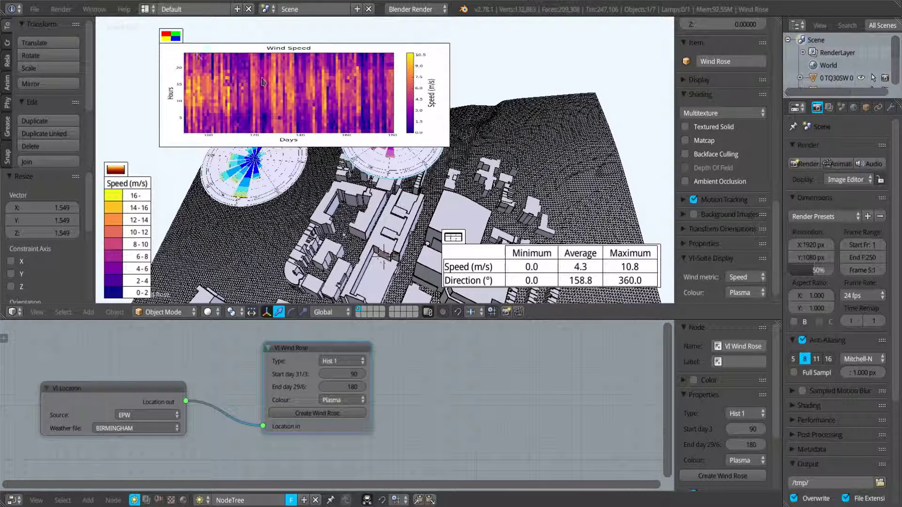
{"action": "left_click_drag", "start_coordinate": [171, 40], "coordinate": [115, 32]}
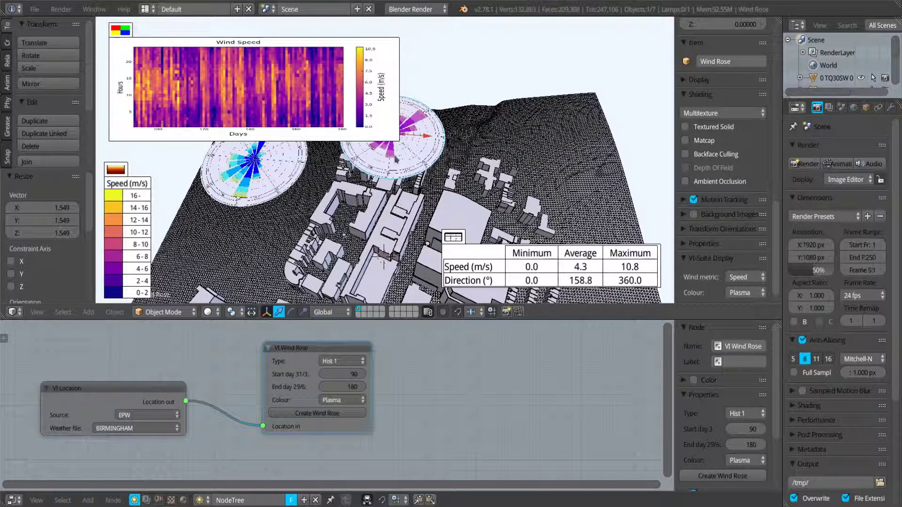
- Compare the Wind Speed chart and wind table of the blue and Plasma wind roses by selecting each in turn
{"action": "right_click", "coordinate": [252, 173]}
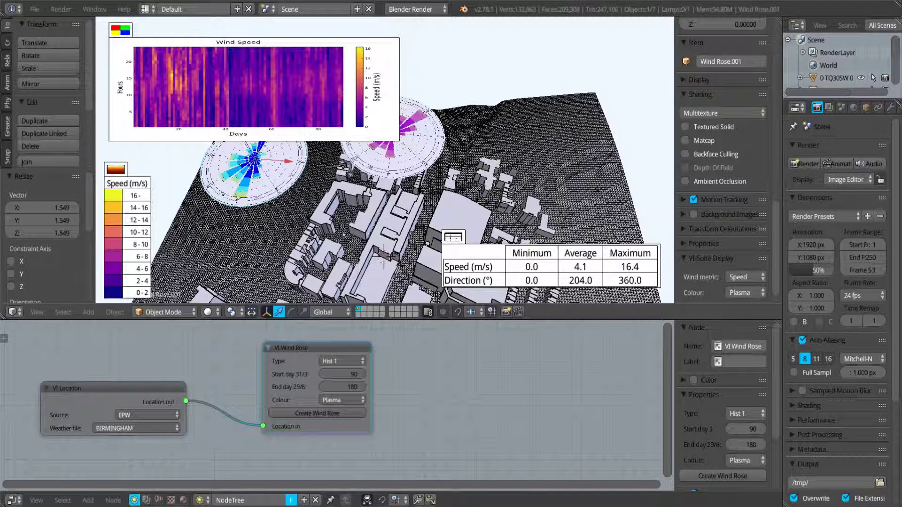
{"action": "right_click", "coordinate": [357, 169]}
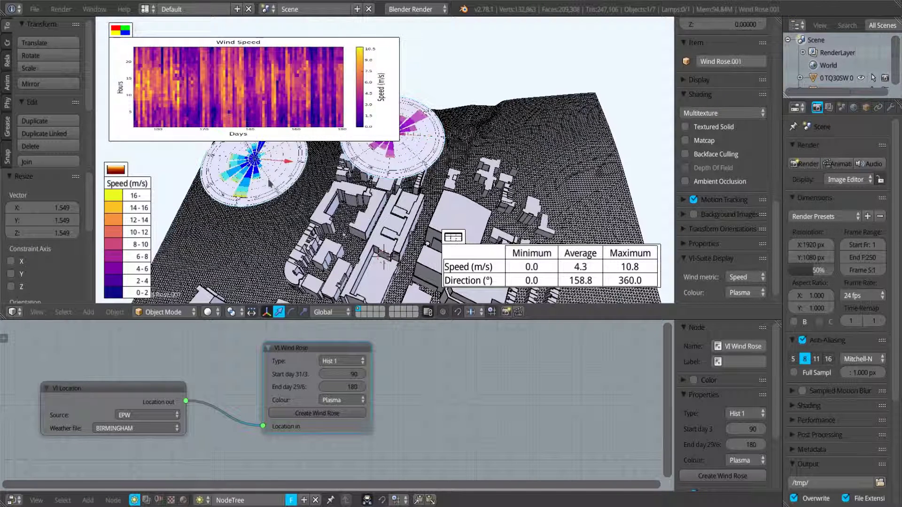
{"action": "right_click", "coordinate": [269, 180]}
{"action": "right_click", "coordinate": [405, 164]}
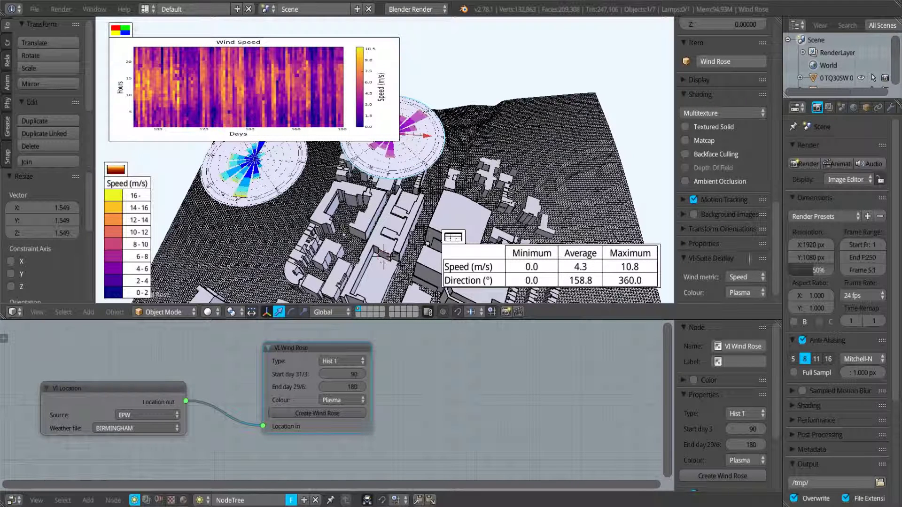
- Try the Direction wind metric on the Plasma wind rose's chart and return the metric to Speed
{"action": "scroll", "coordinate": [735, 282], "scroll_direction": "down", "scroll_amount": 1}
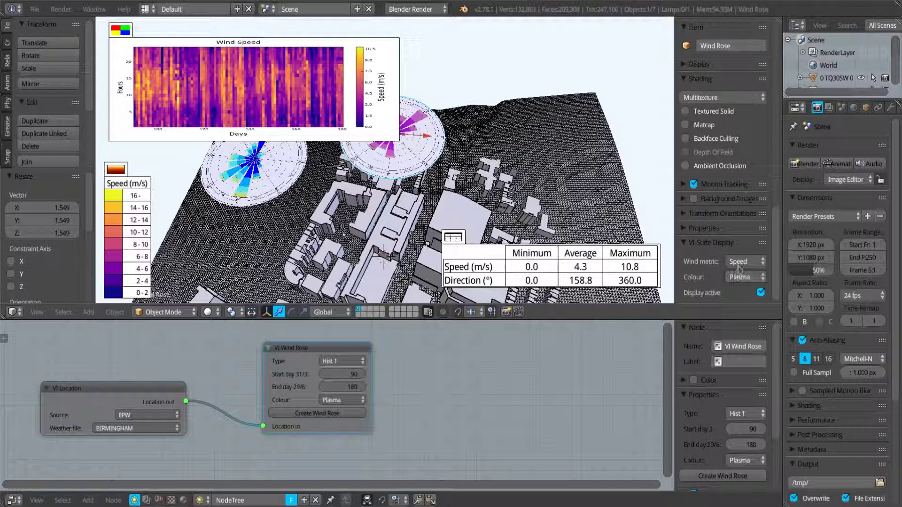
{"action": "left_click", "coordinate": [745, 263]}
{"action": "left_click", "coordinate": [747, 239]}
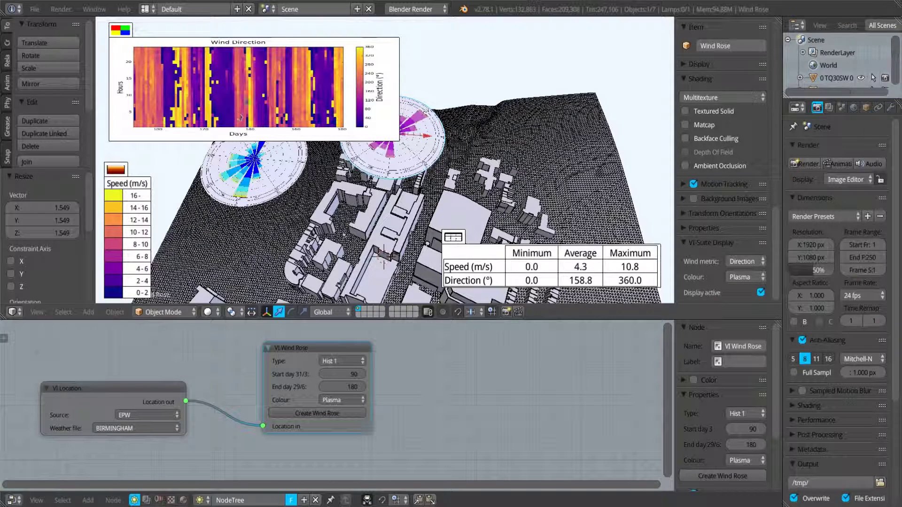
{"action": "left_click", "coordinate": [742, 263]}
{"action": "left_click", "coordinate": [741, 239]}
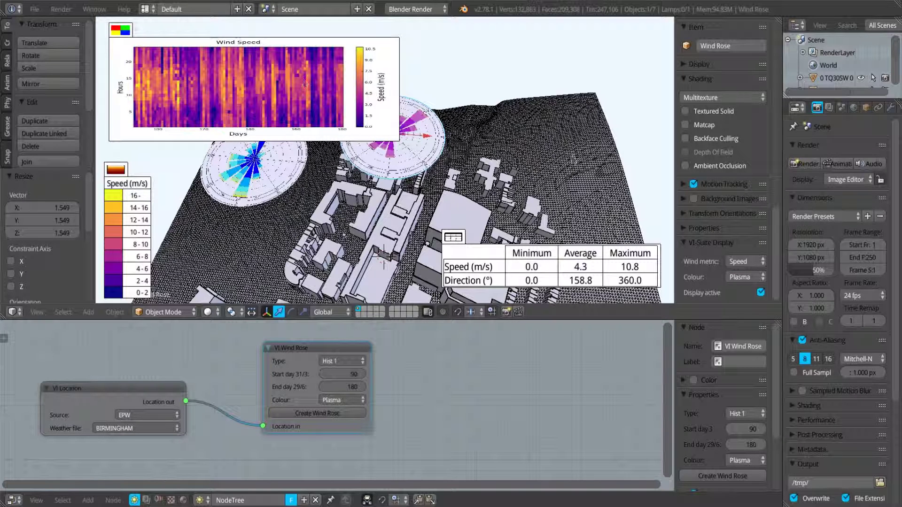
- Recolour the Wind Speed chart with the Hot colour scale and switch it to CMR
{"action": "left_click", "coordinate": [746, 277]}
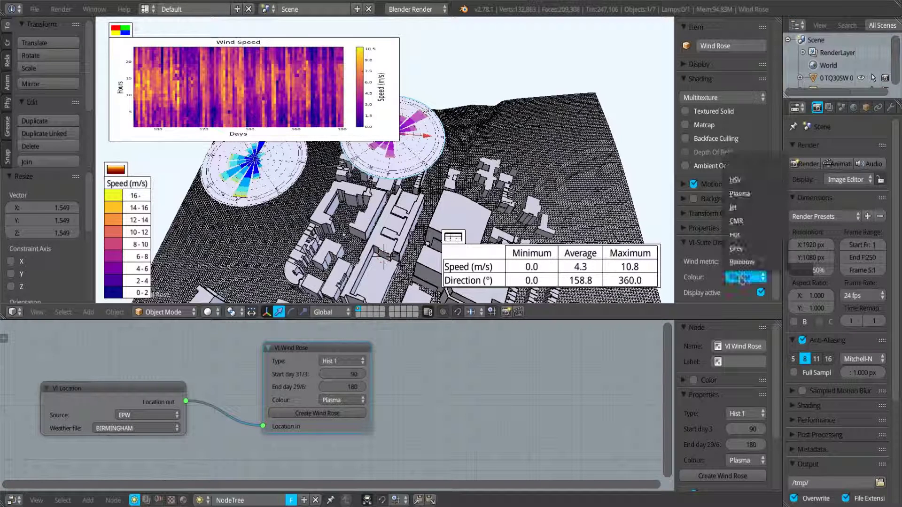
{"action": "left_click", "coordinate": [740, 237]}
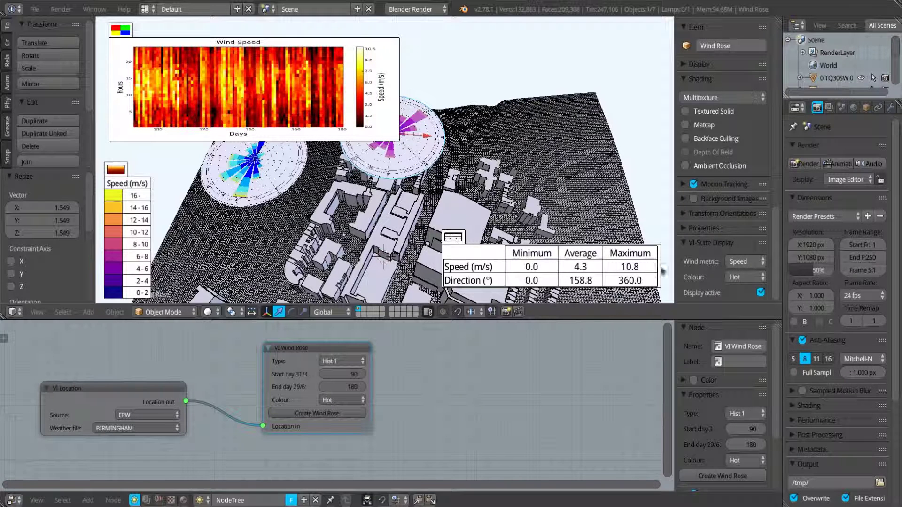
{"action": "left_click", "coordinate": [745, 277]}
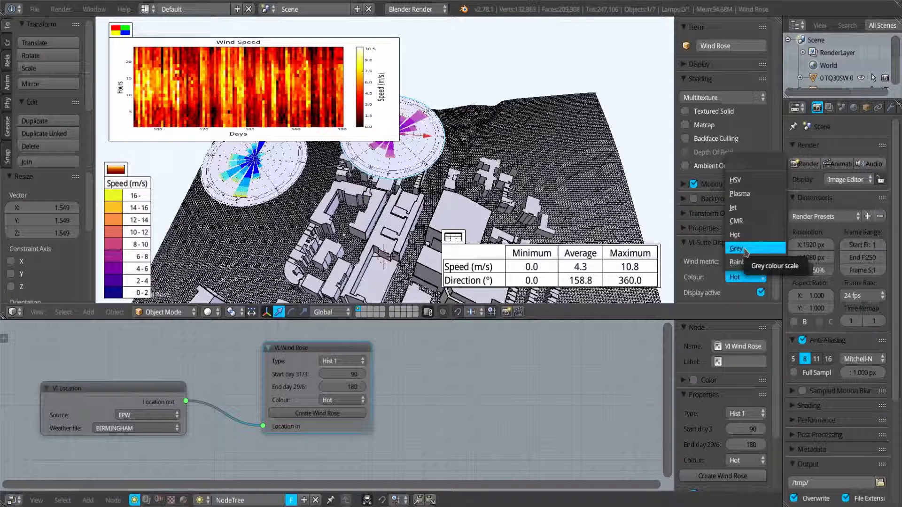
{"action": "left_click", "coordinate": [736, 221]}
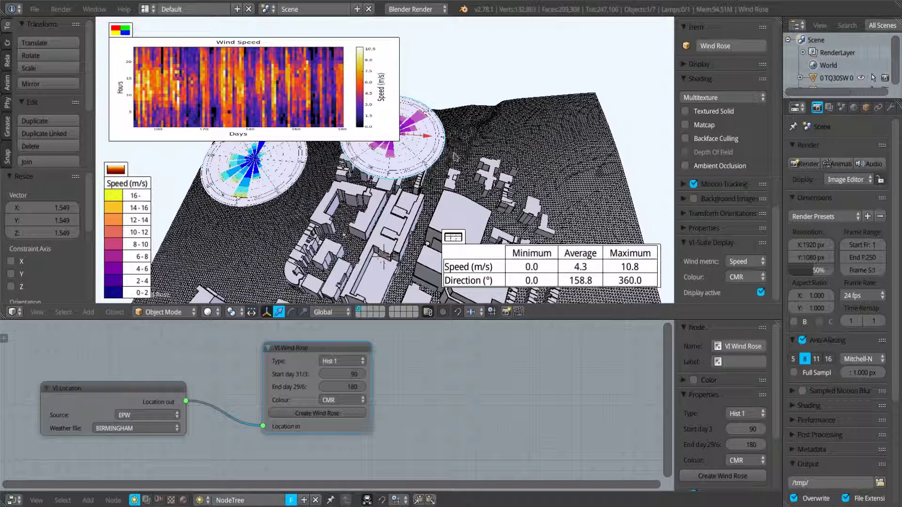
- Set the VI Wind Rose node's period to the whole year, with start day 1 and end day 365
{"action": "scroll", "coordinate": [457, 193], "scroll_direction": "down", "scroll_amount": 4}
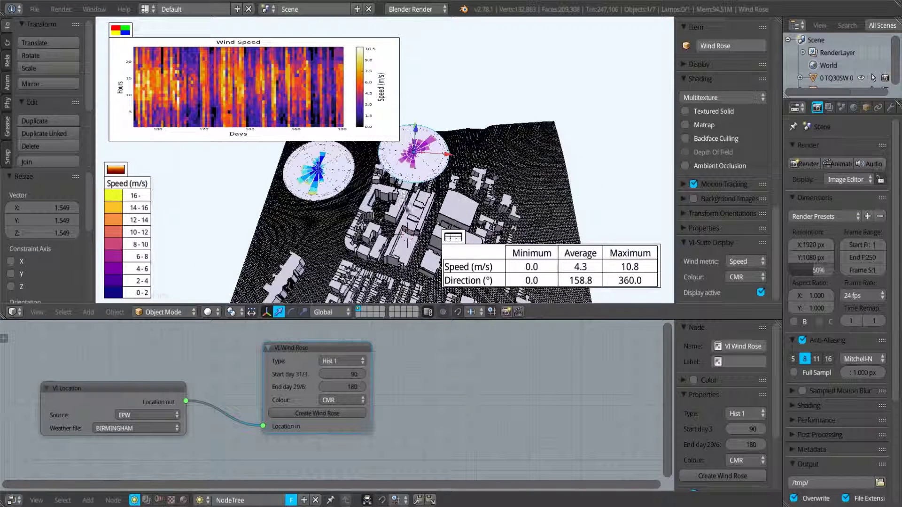
{"action": "middle_click_drag", "start_coordinate": [422, 240], "coordinate": [414, 197]}
{"action": "left_click", "coordinate": [339, 387]}
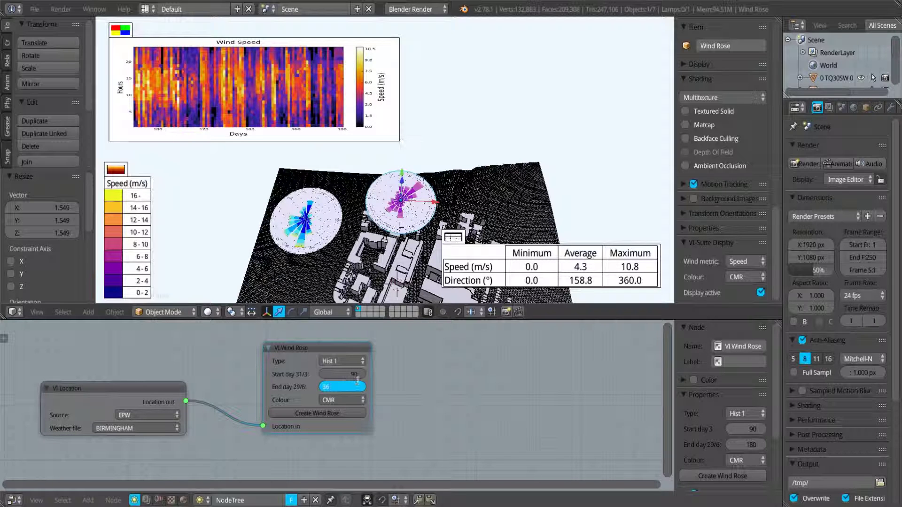
{"action": "type", "text": "365"}
{"action": "key", "text": "Return"}
{"action": "left_click", "coordinate": [347, 373]}
{"action": "type", "text": "1"}
{"action": "key", "text": "Return"}
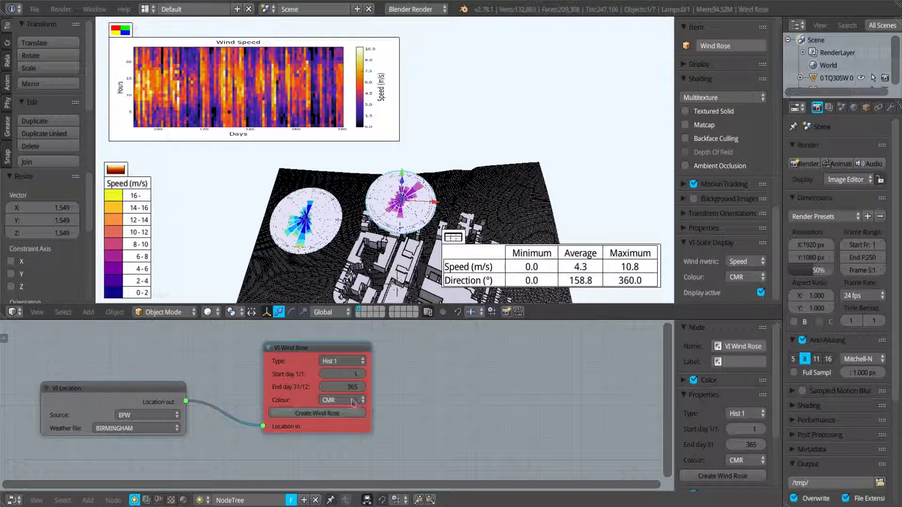
- Set the VI Wind Rose node's colour scale to Hot and create the full-year wind rose
{"action": "left_click", "coordinate": [354, 400]}
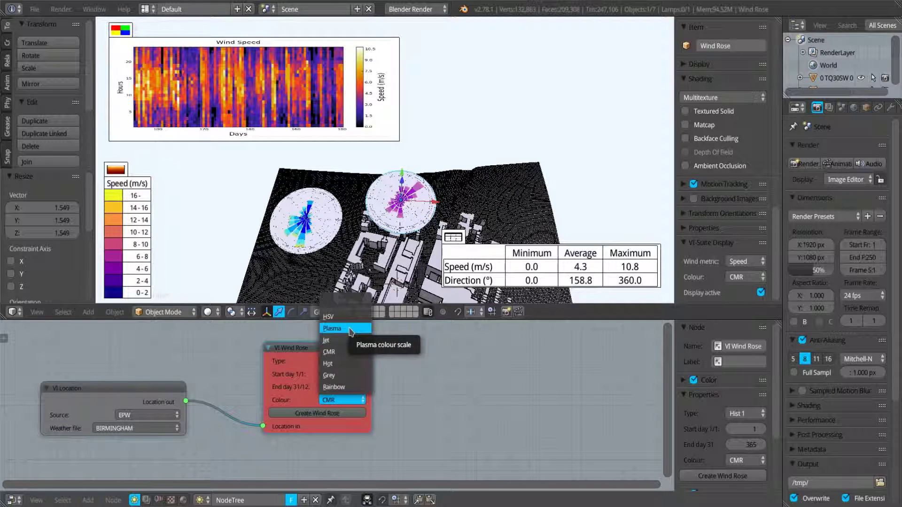
{"action": "left_click", "coordinate": [329, 364]}
{"action": "left_click", "coordinate": [334, 415]}
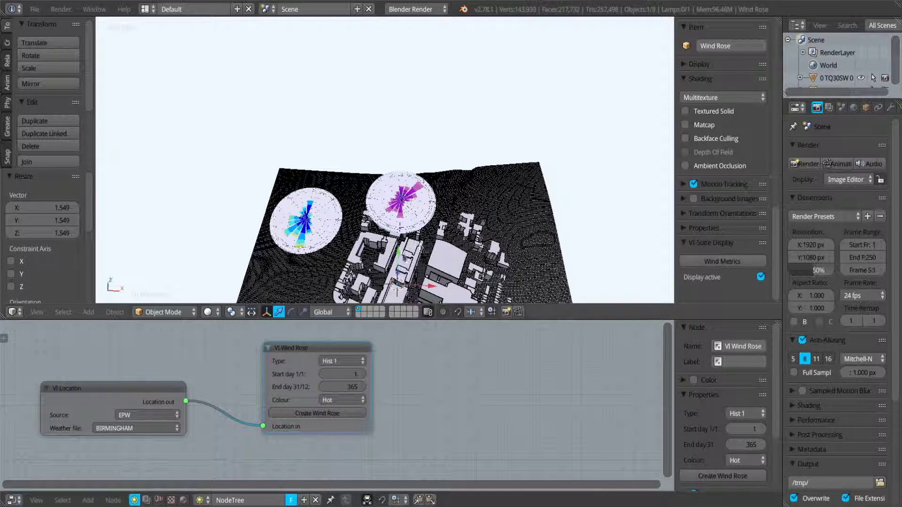
- Move the new Hot wind rose about 78.9 units along Y, beyond the terrain's far edge
{"action": "key", "text": "g"}
{"action": "key", "text": "z"}
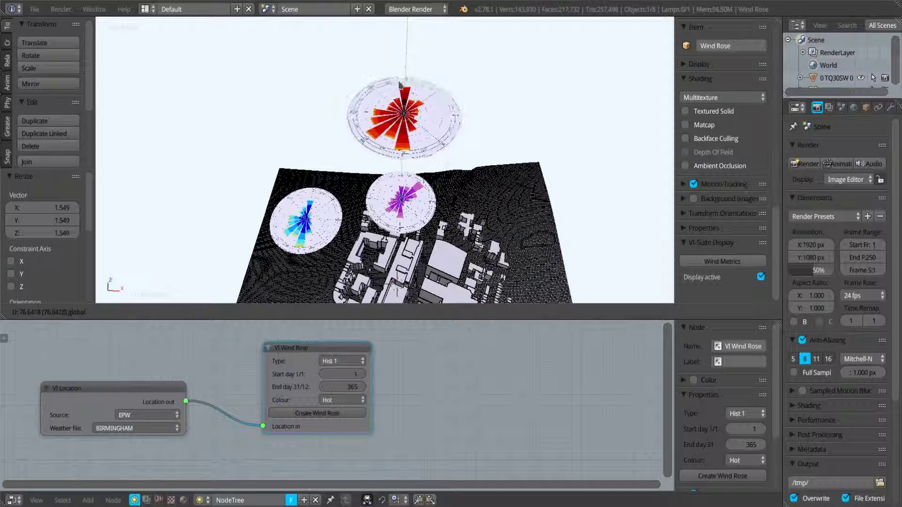
{"action": "key", "text": "Return"}
- Activate Wind Metrics for the Hot wind rose, display its Wind Speed chart, widen it and place it over the rose's lower half
{"action": "middle_click_drag", "start_coordinate": [446, 141], "coordinate": [436, 81]}
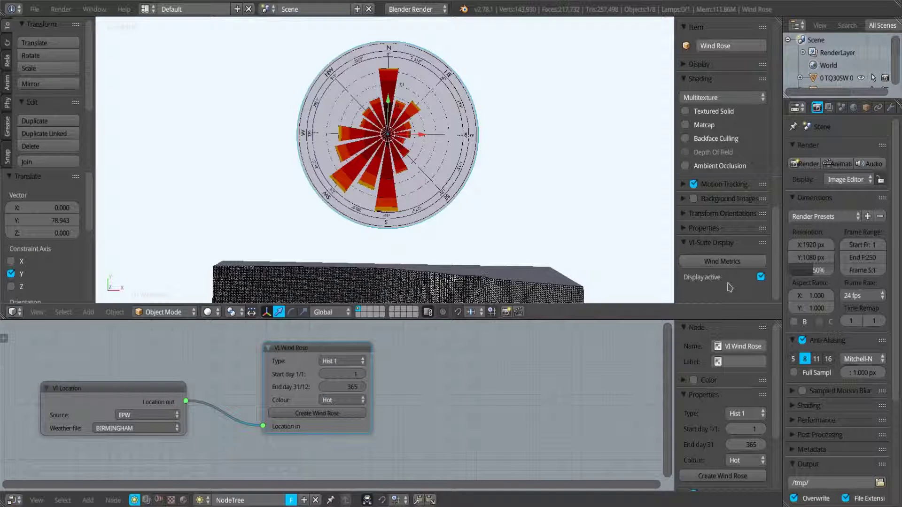
{"action": "left_click", "coordinate": [727, 264]}
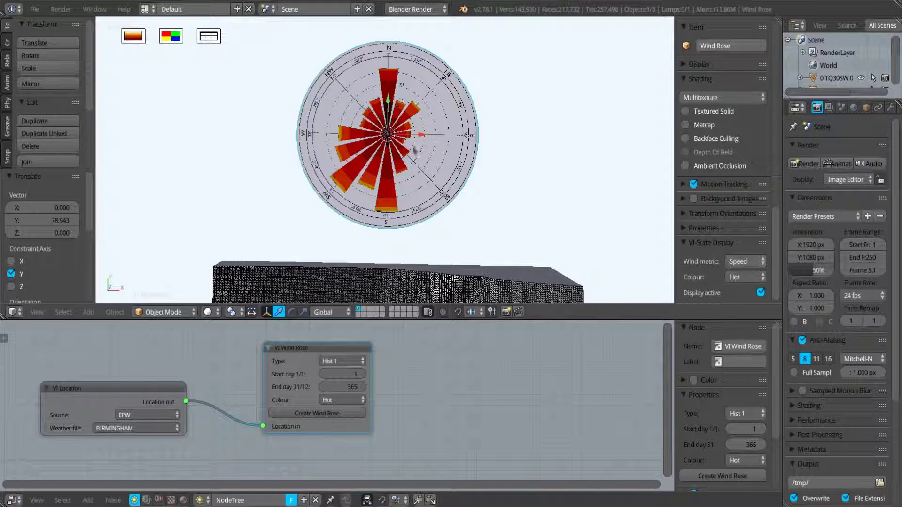
{"action": "left_click", "coordinate": [172, 36]}
{"action": "left_click_drag", "start_coordinate": [174, 35], "coordinate": [126, 52]}
{"action": "left_click_drag", "start_coordinate": [395, 255], "coordinate": [655, 224]}
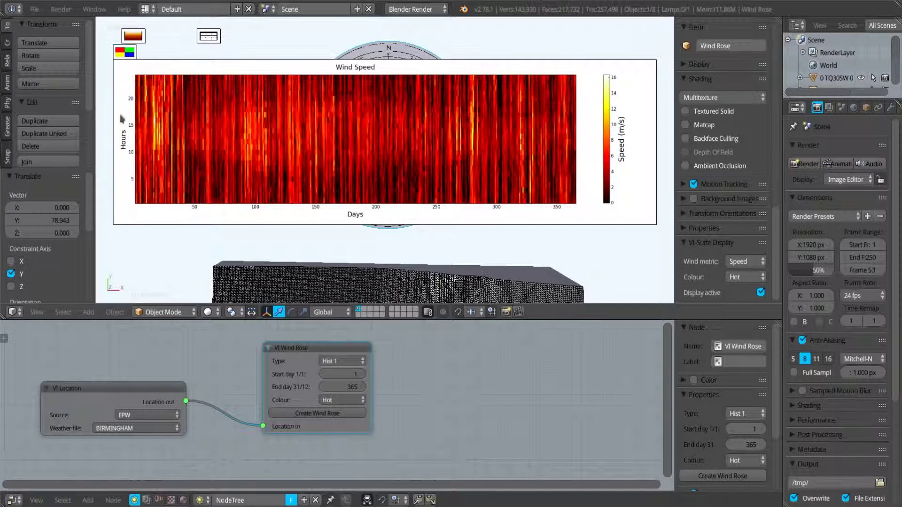
{"action": "left_click_drag", "start_coordinate": [125, 53], "coordinate": [119, 127]}
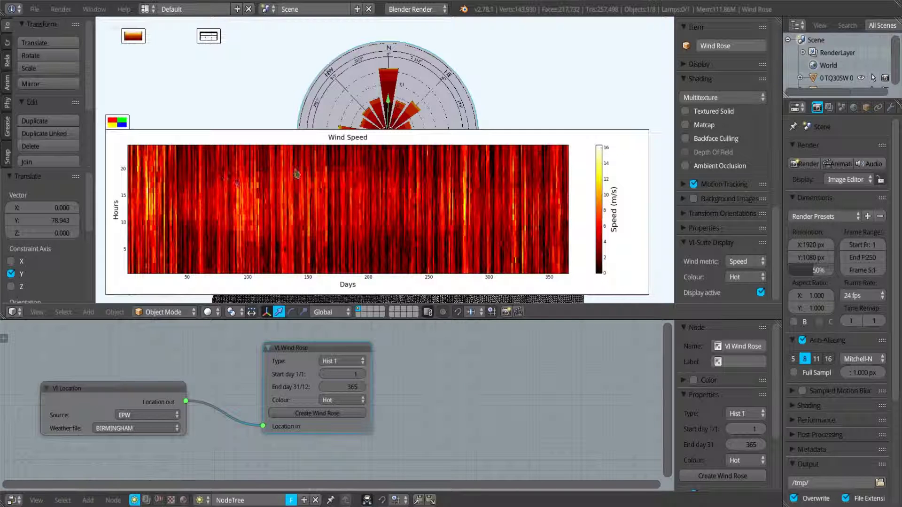
- Open the Hot wind rose's Wind Speed chart as a separate figure window and move it fully into view
{"action": "left_click", "coordinate": [501, 213]}
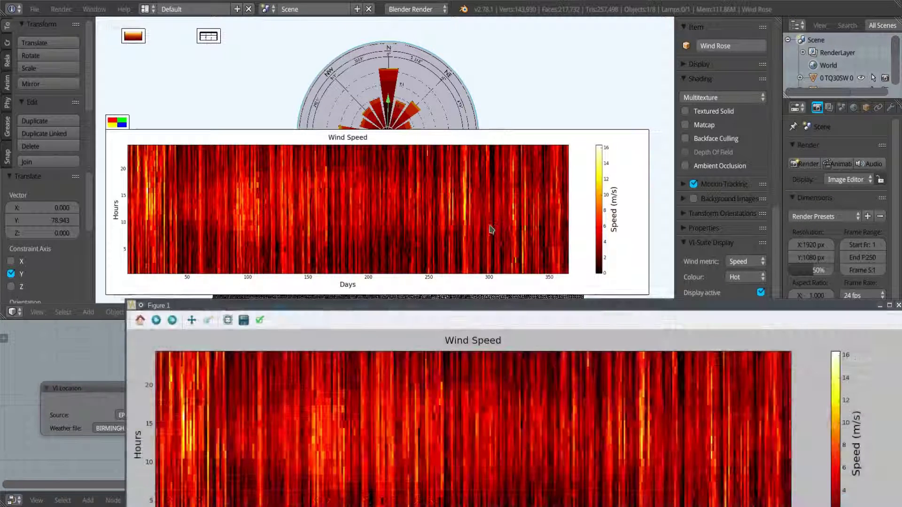
{"action": "left_click_drag", "start_coordinate": [387, 309], "coordinate": [346, 316]}
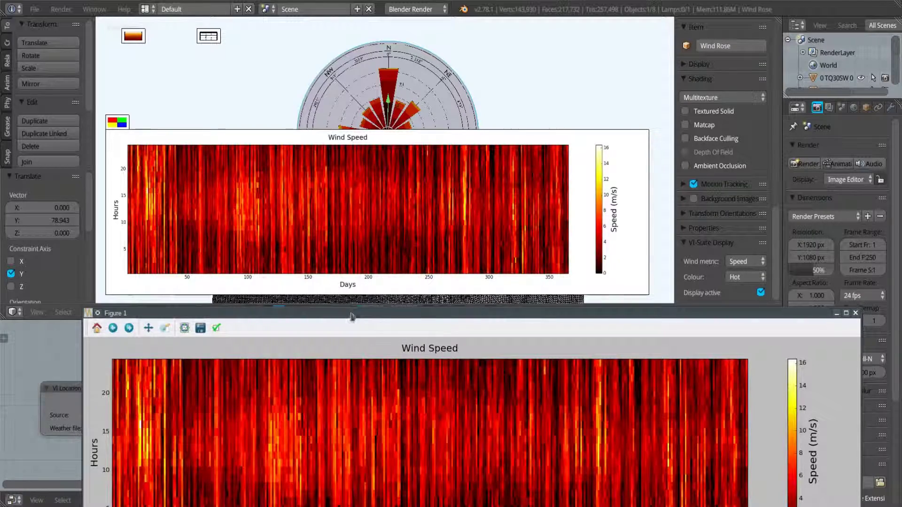
{"action": "left_click_drag", "start_coordinate": [351, 318], "coordinate": [334, 116]}
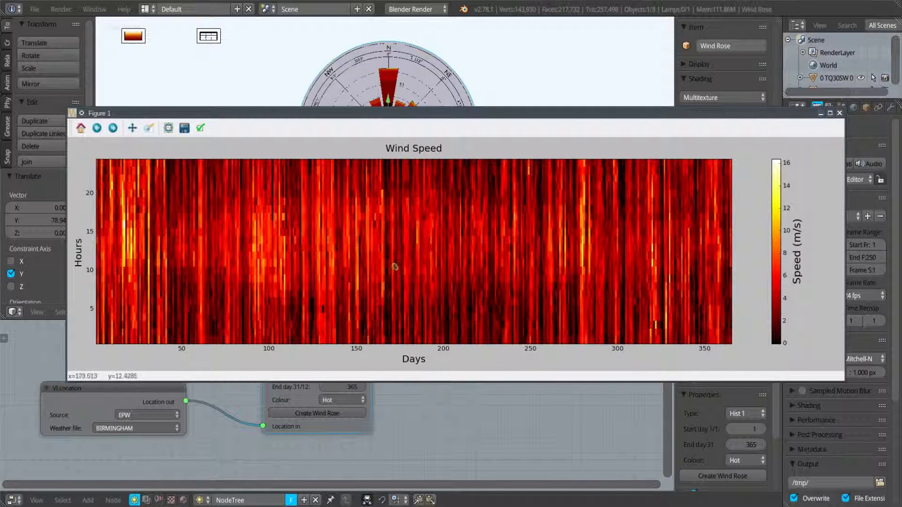
- Review the Wind Speed axes' title, range, label and scale options in the figure customisation, closing it without changes
{"action": "left_click", "coordinate": [201, 128]}
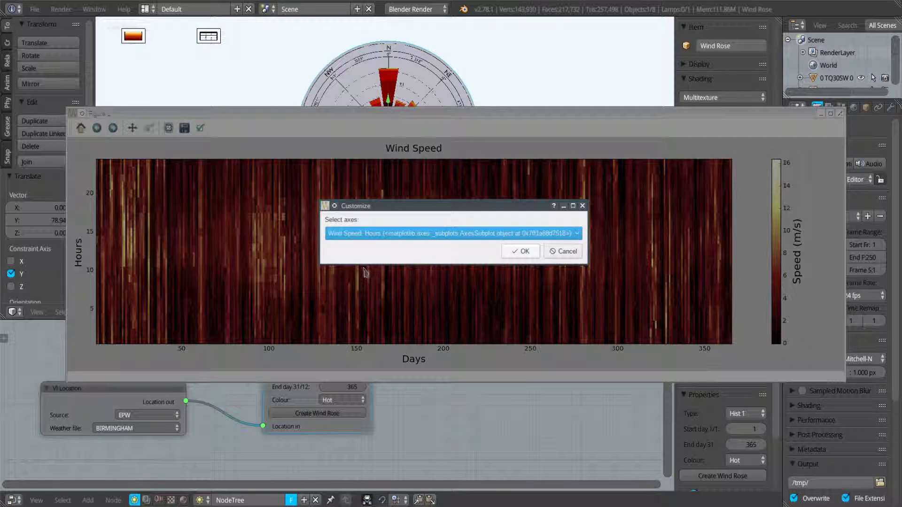
{"action": "left_click", "coordinate": [530, 252]}
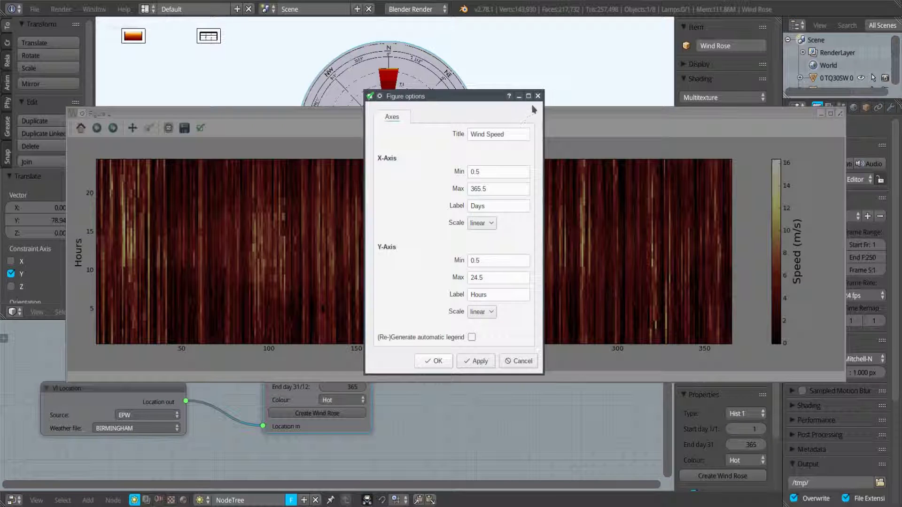
{"action": "left_click", "coordinate": [538, 96]}
{"action": "left_click", "coordinate": [201, 128]}
{"action": "left_click", "coordinate": [583, 205]}
- Show the Wind Speed figure's PNG save options, cancel saving and close the figure window
{"action": "key", "text": "ctrl+s"}
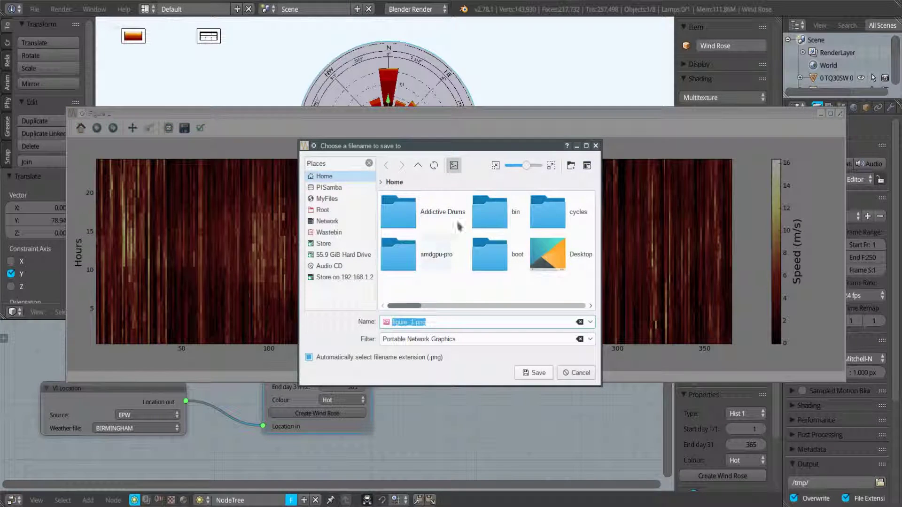
{"action": "left_click", "coordinate": [576, 373]}
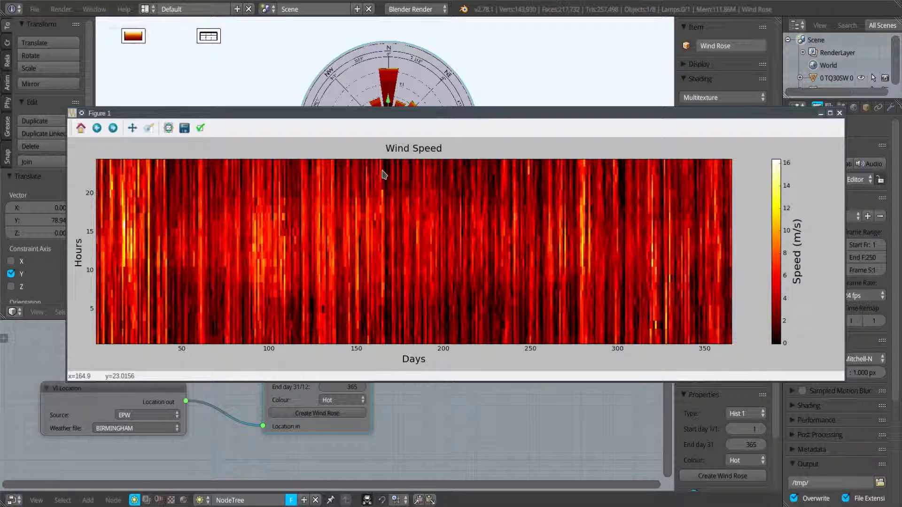
{"action": "left_click", "coordinate": [839, 114]}
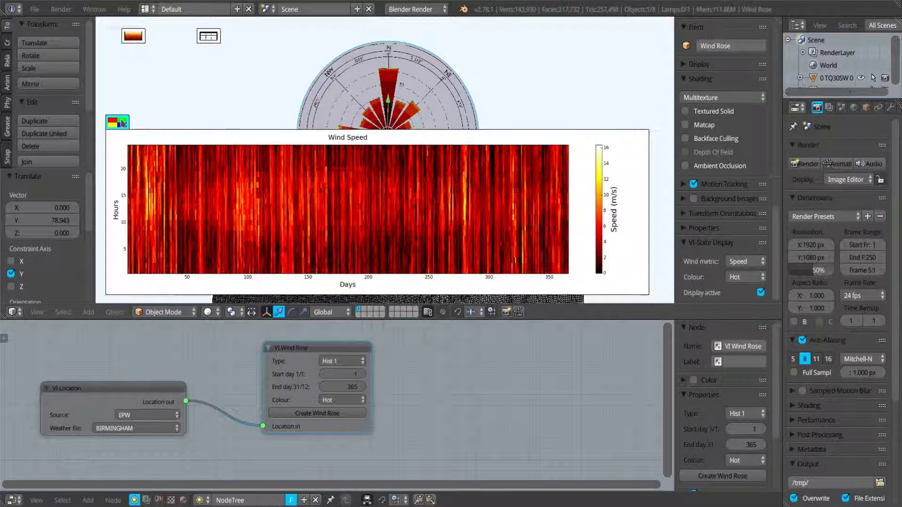
- Move the Wind Speed chart higher in the 3D view and deactivate the VI-Suite wind metrics display
{"action": "left_click_drag", "start_coordinate": [122, 123], "coordinate": [129, 69]}
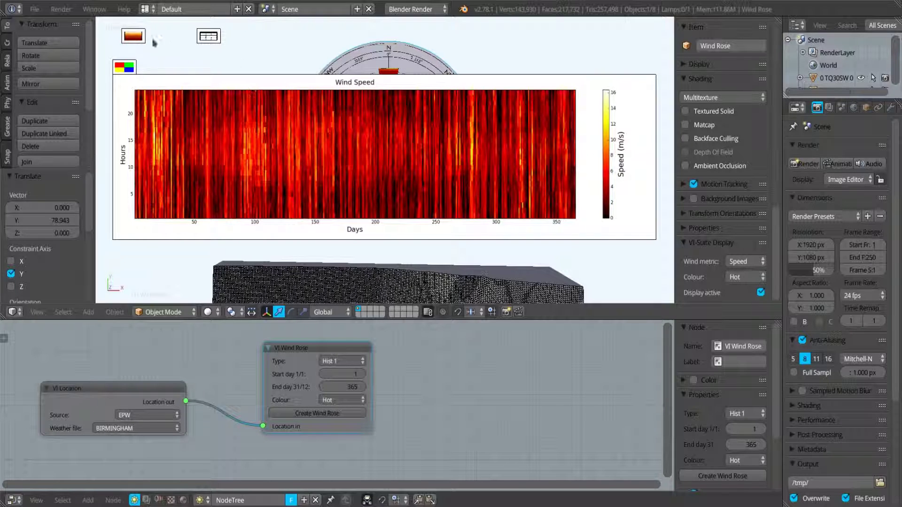
{"action": "left_click", "coordinate": [761, 293]}
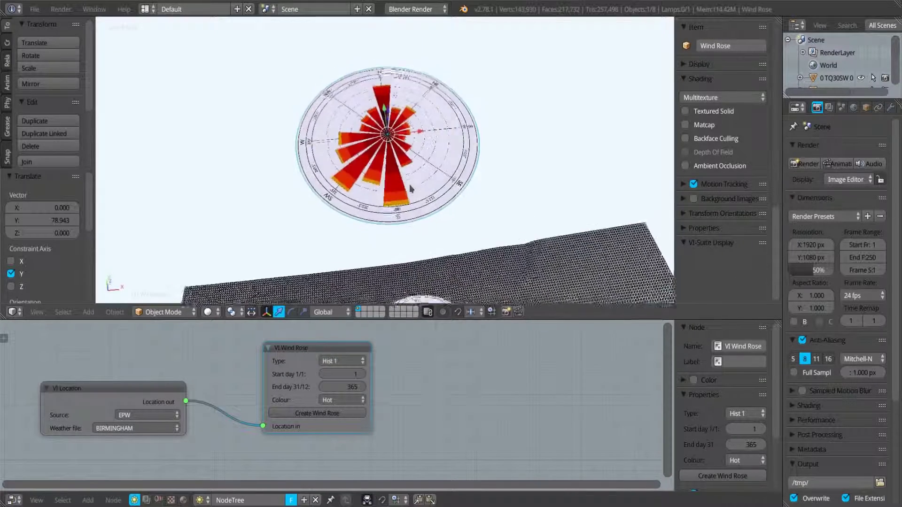
- Preview the Hot wind rose in rendered viewport shading and return to the previous shading
{"action": "scroll", "coordinate": [410, 184], "scroll_direction": "down", "scroll_amount": 5}
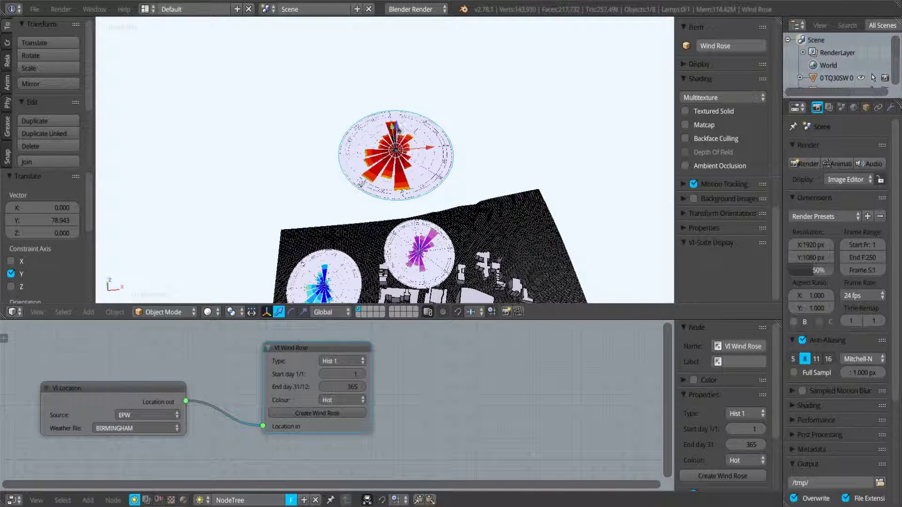
{"action": "key", "text": "KP_Decimal"}
{"action": "key", "text": "shift+z"}
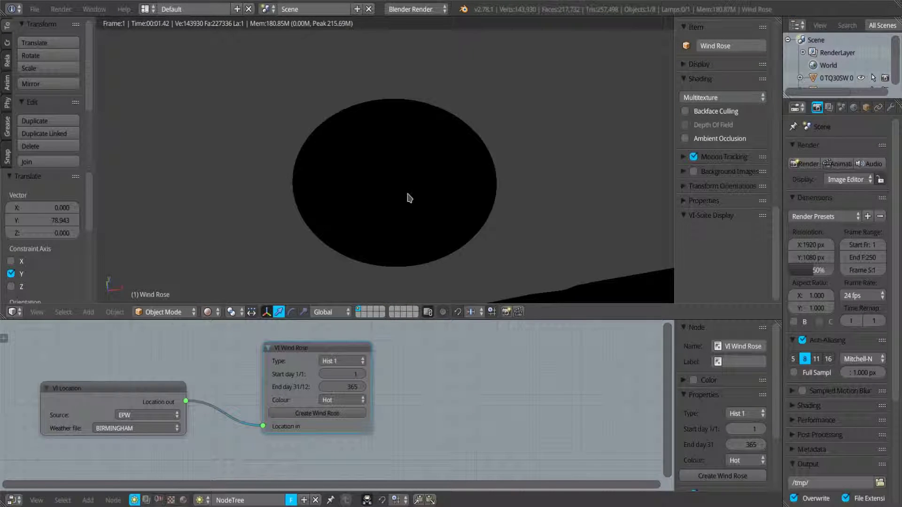
{"action": "key", "text": "shift+z"}
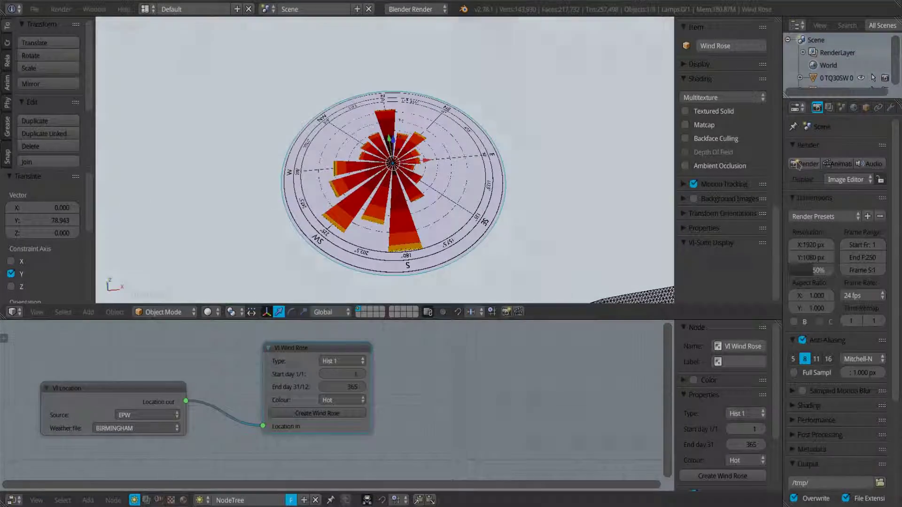